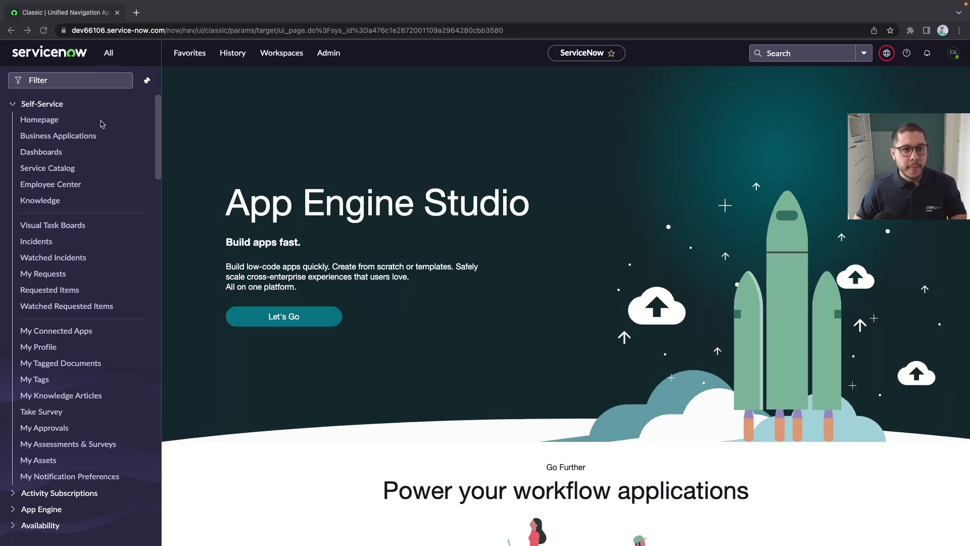
# - Filter the navigator for 'widgets' and open the Service Portal Widgets list
pyautogui.click(82, 80)
pyautogui.write('widgets')
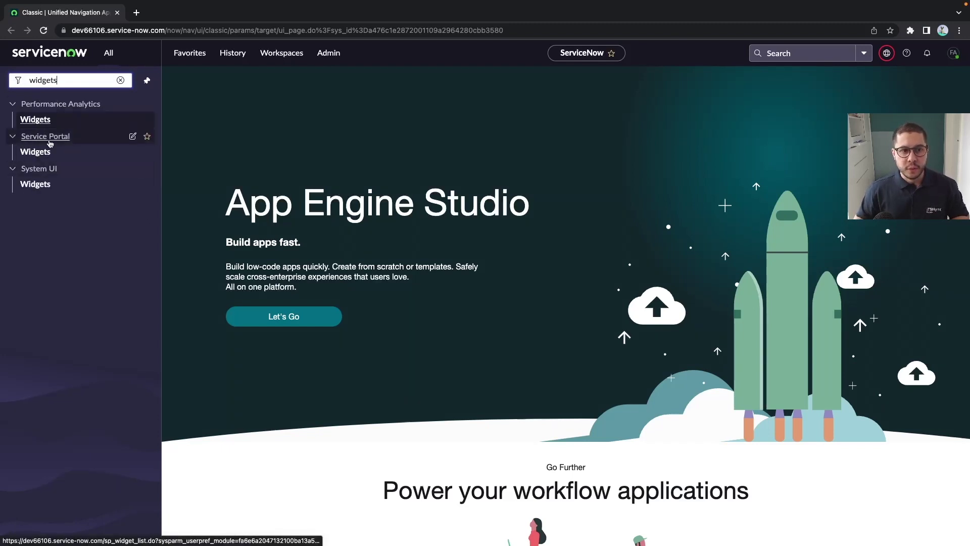
pyautogui.click(54, 149)
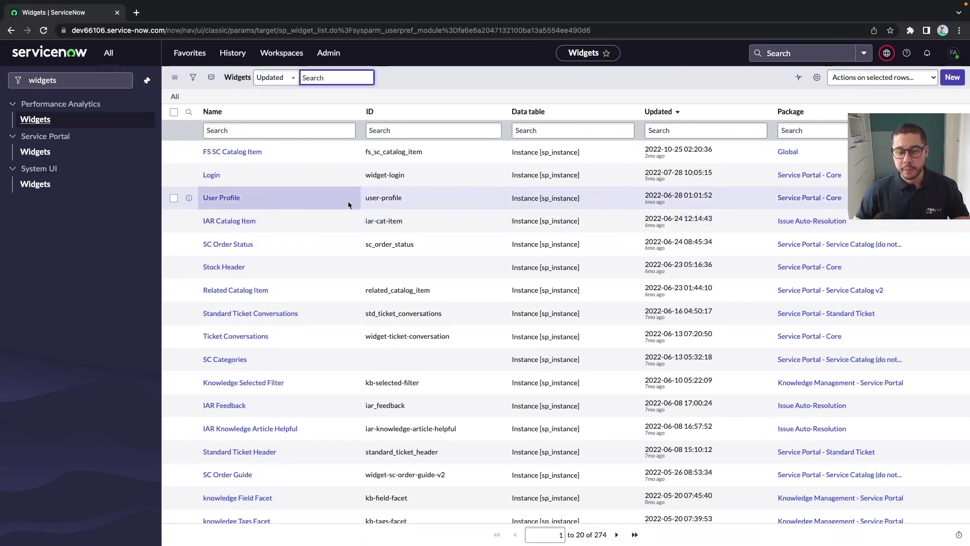
# - Search widgets by name for 'icon link' and open the Icon Link record
pyautogui.click(275, 131)
pyautogui.write('icon link')
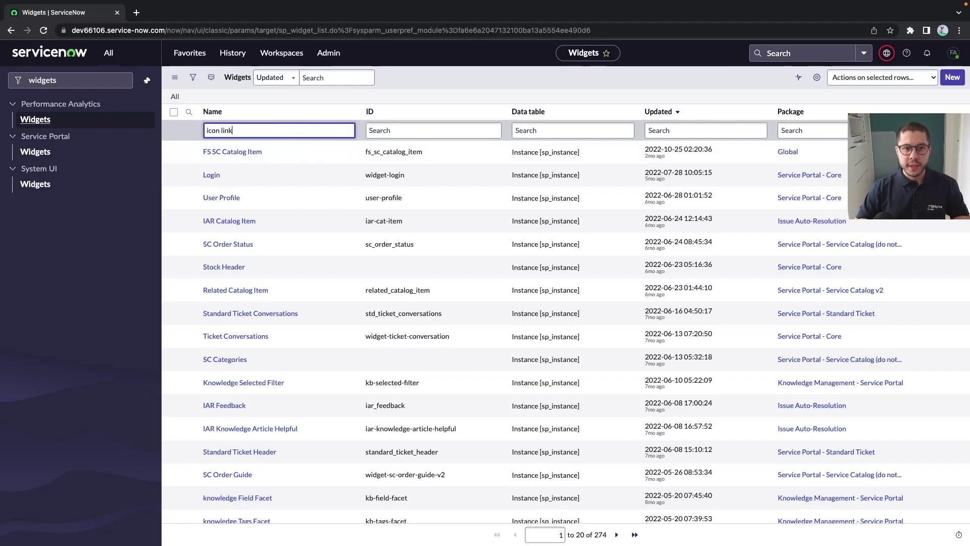
pyautogui.press('Return')
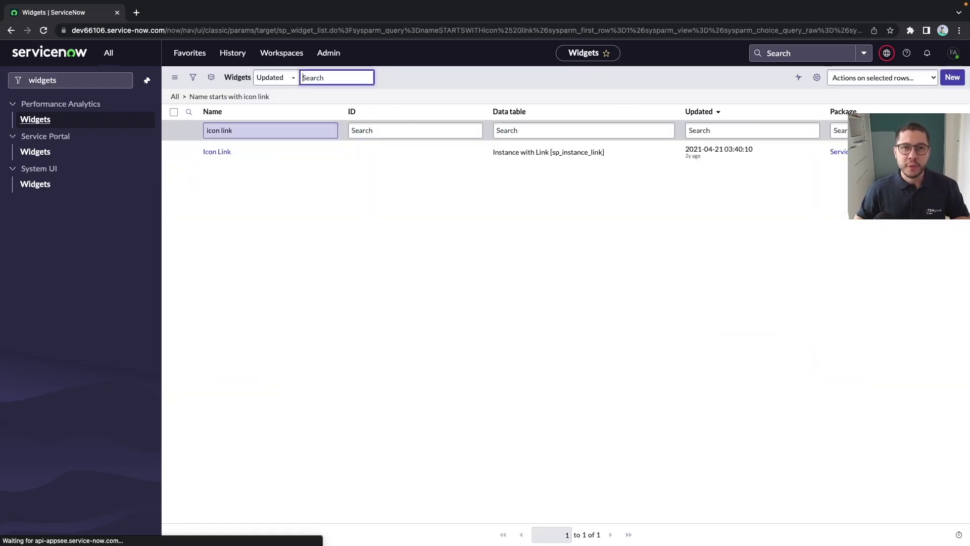
pyautogui.click(215, 153)
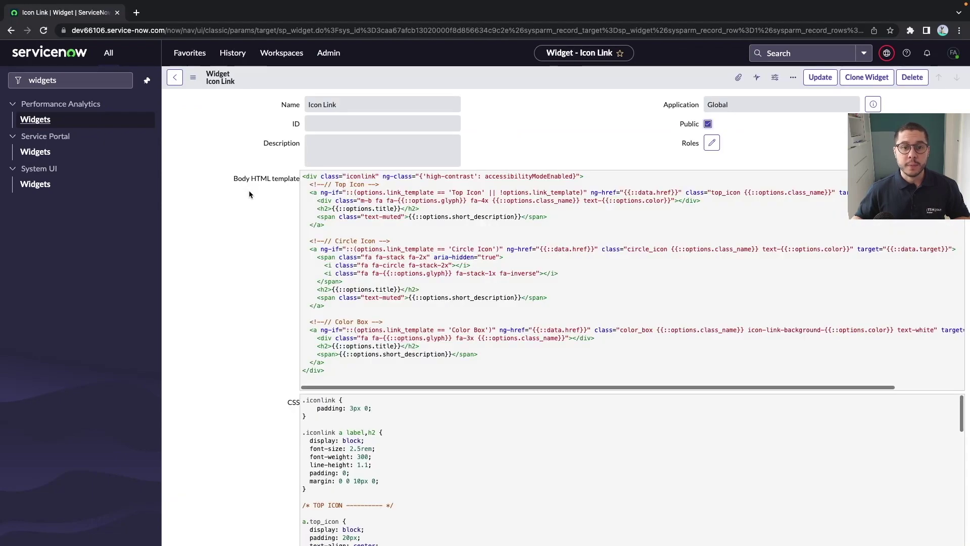
# - Scroll through the Icon Link template, CSS and script fields, then launch it in Widget Editor
pyautogui.scroll(-15, 248, 191)
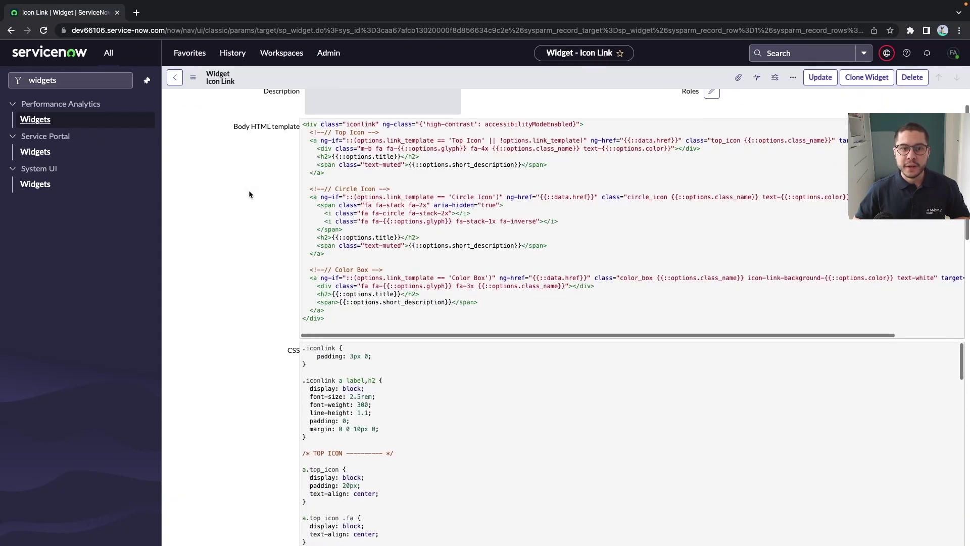
pyautogui.scroll(15, 252, 212)
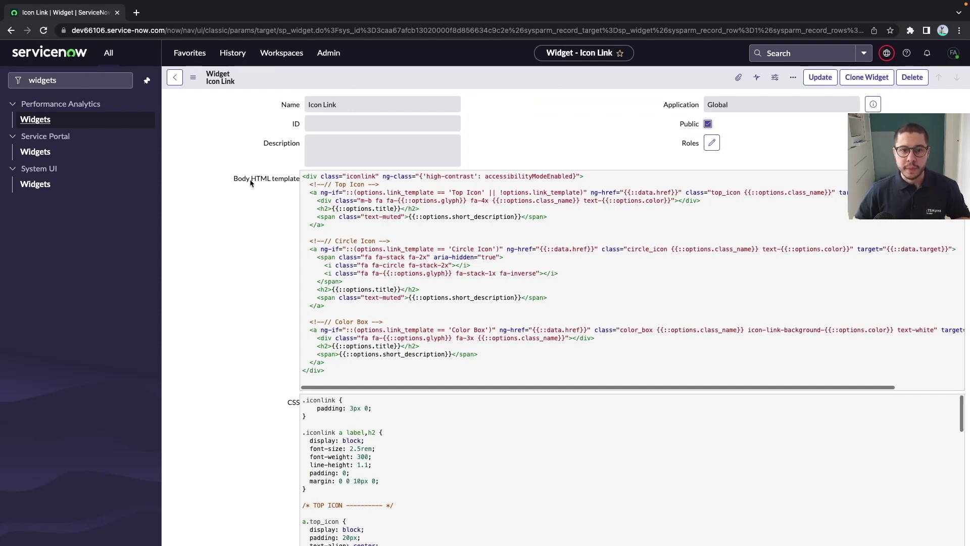
pyautogui.scroll(-3, 247, 229)
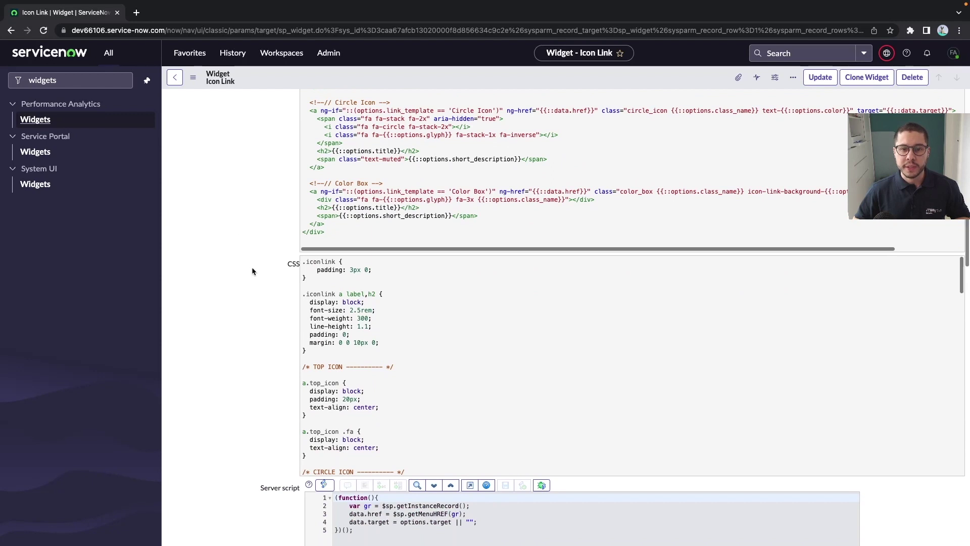
pyautogui.scroll(-2, 252, 270)
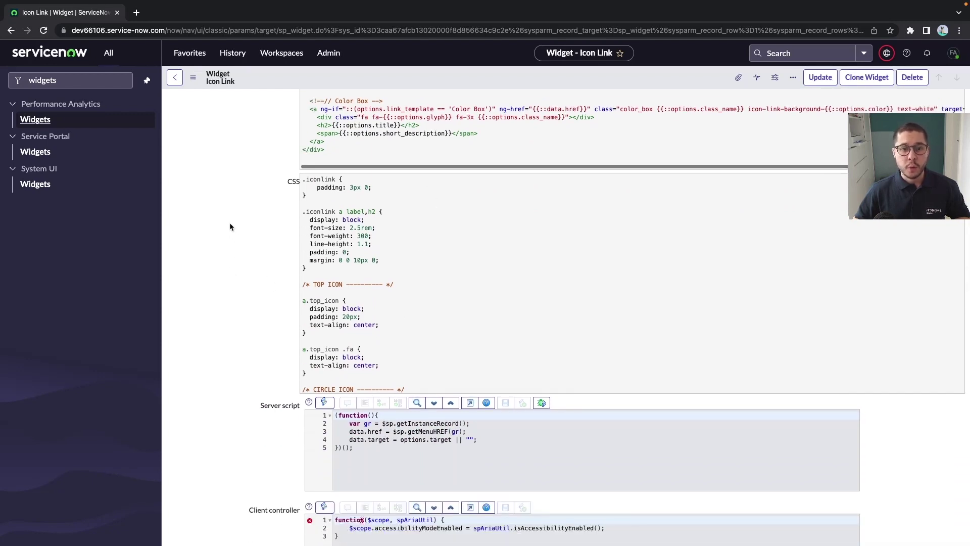
pyautogui.scroll(-3, 229, 227)
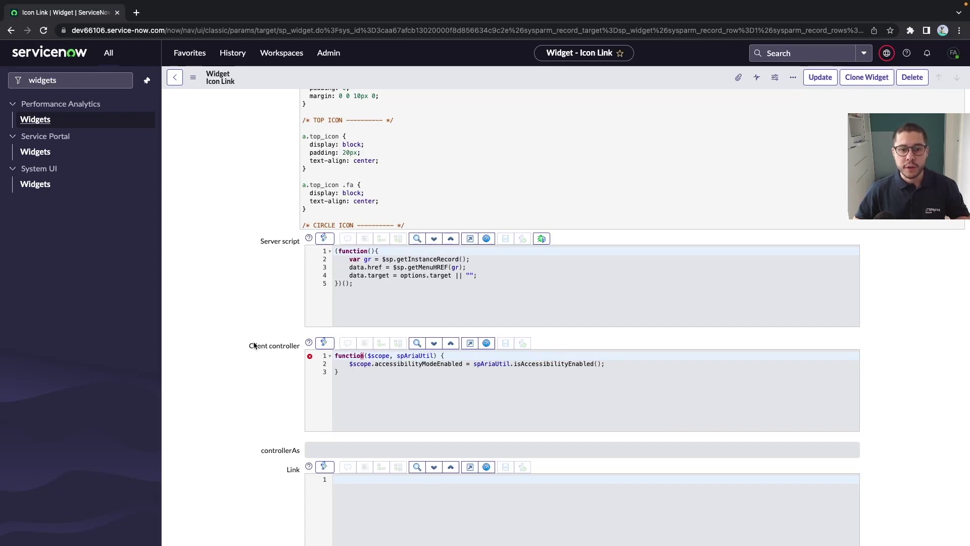
pyautogui.scroll(-1, 360, 283)
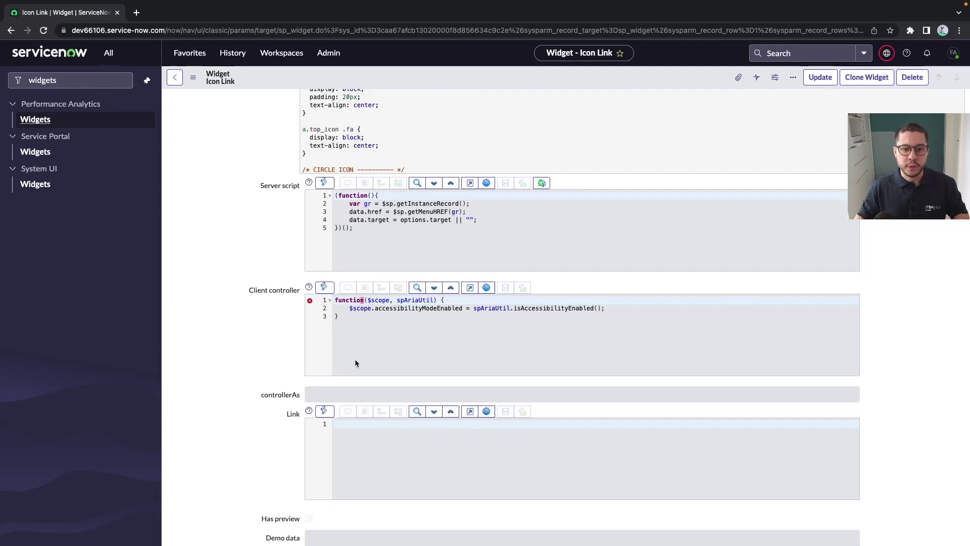
pyautogui.scroll(-15, 355, 363)
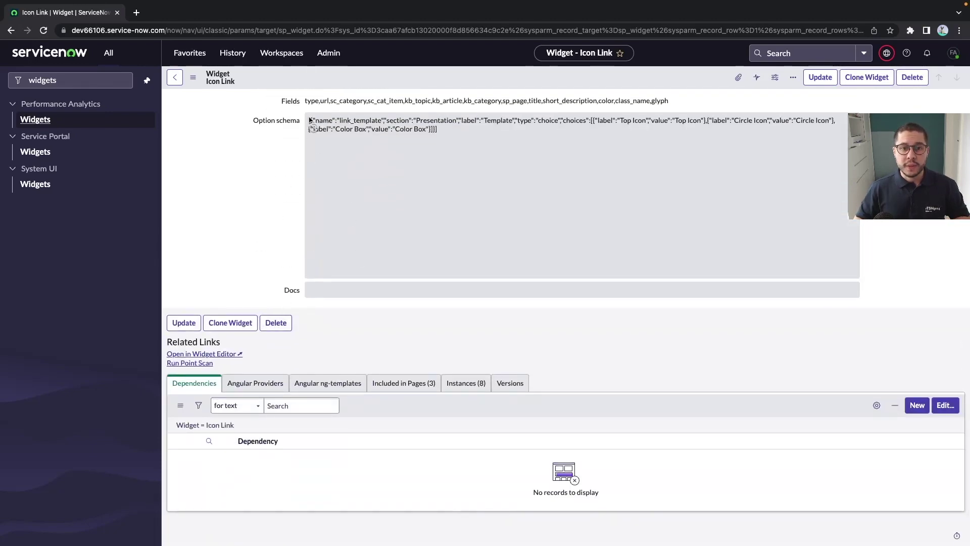
pyautogui.click(226, 356)
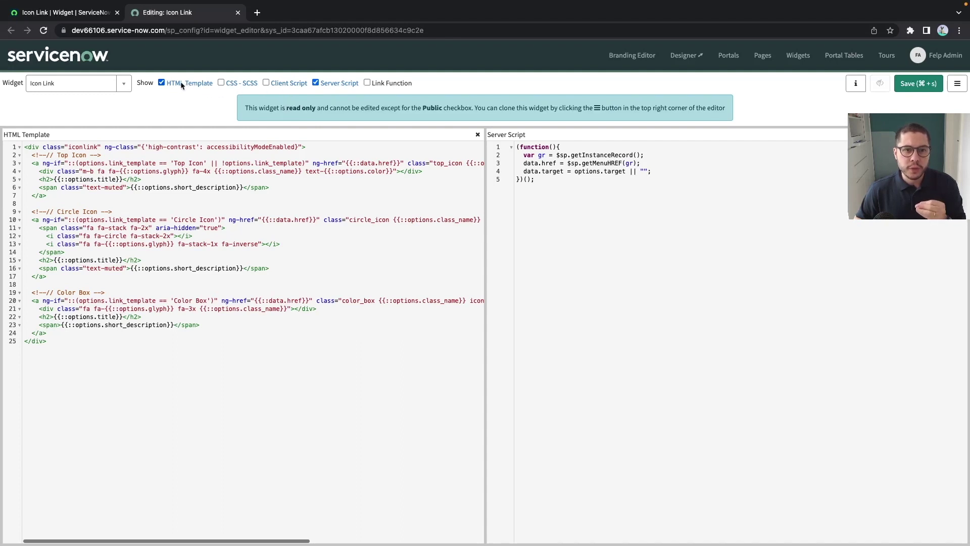
# - Show the Icon Link client script beside the template, briefly toggling the CSS and Link Function panes
pyautogui.click(288, 83)
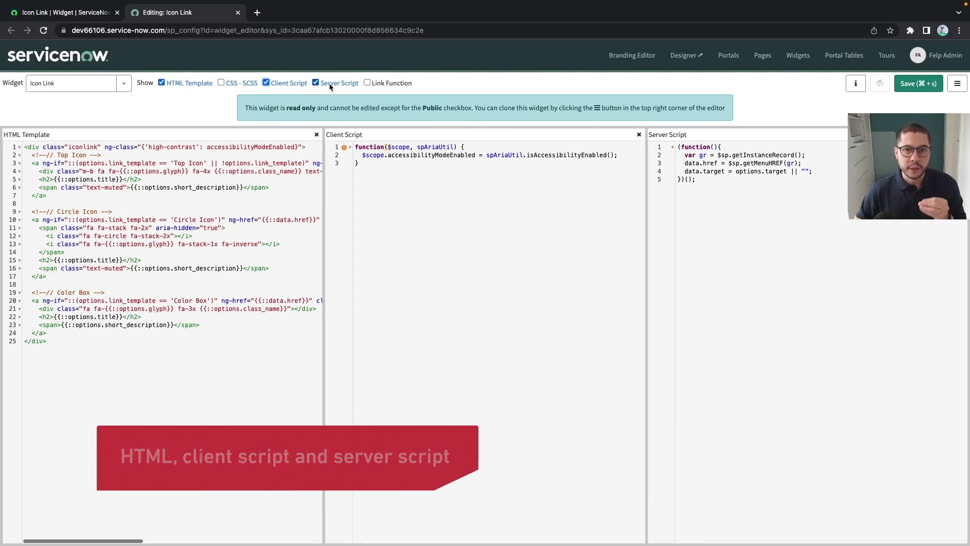
pyautogui.click(231, 83)
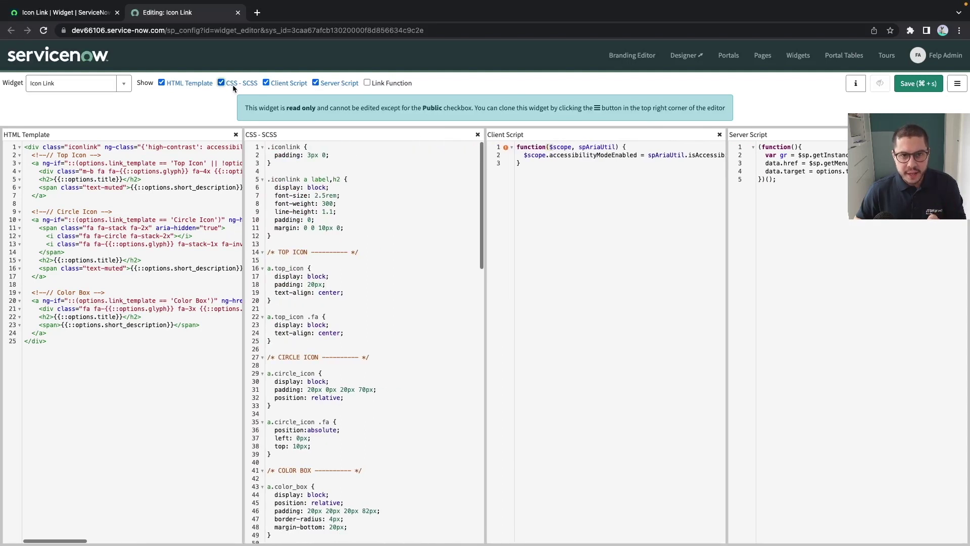
pyautogui.click(235, 83)
pyautogui.click(397, 85)
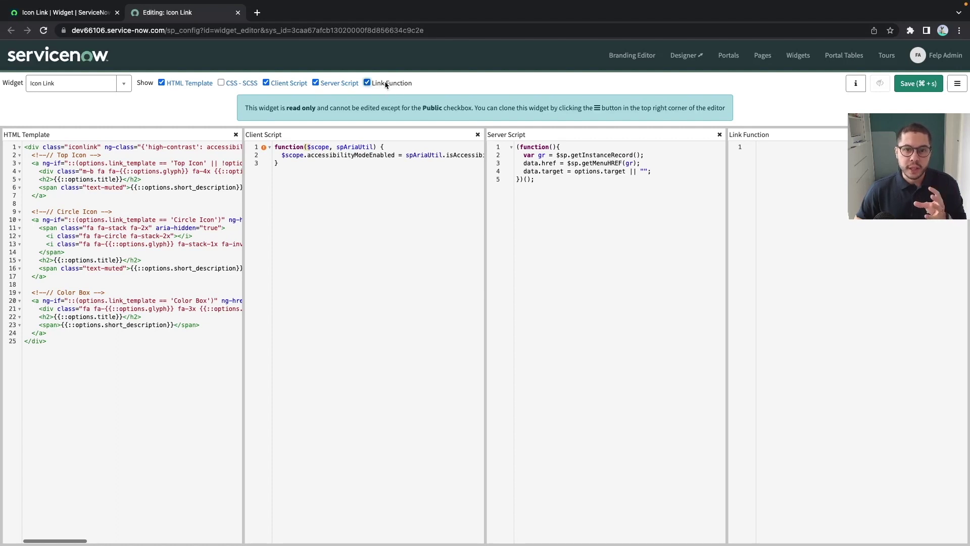
pyautogui.click(386, 85)
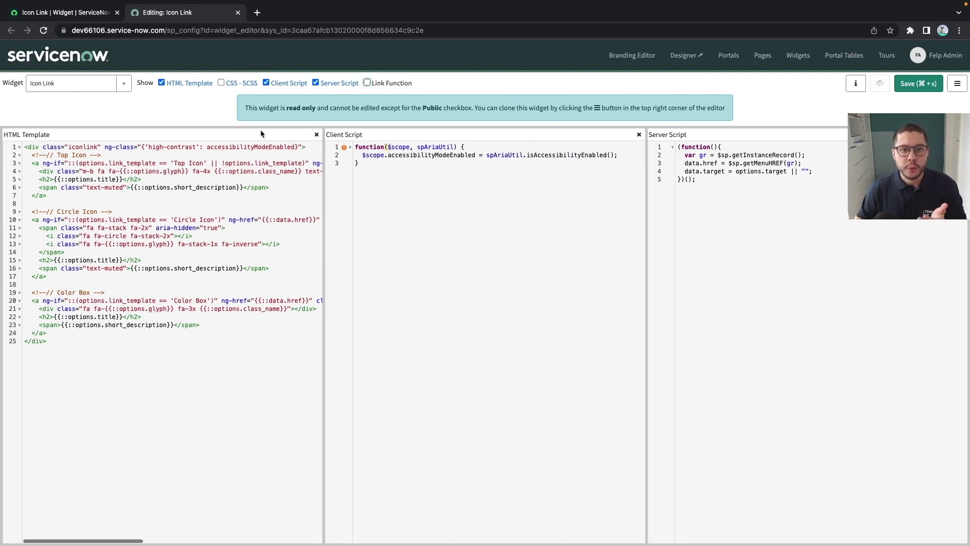
pyautogui.click(64, 13)
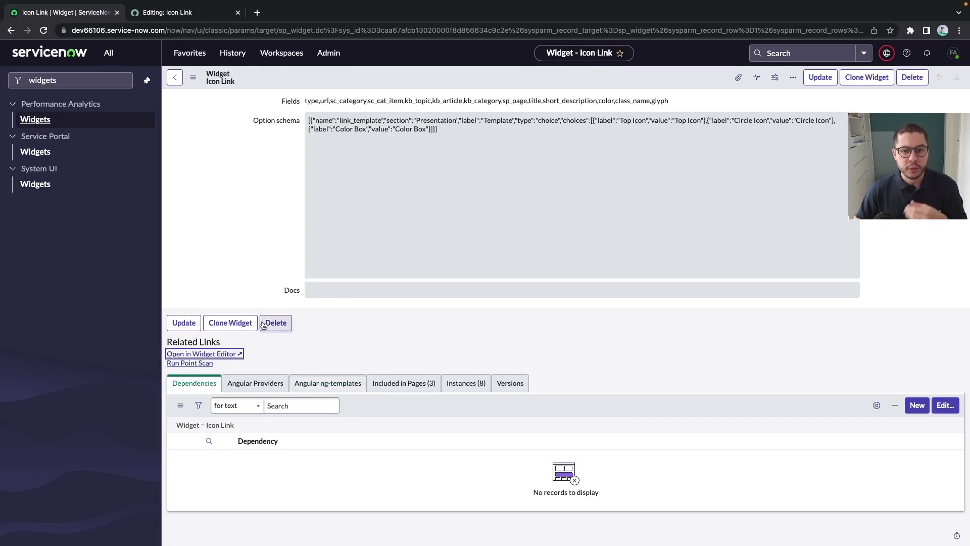
pyautogui.click(180, 16)
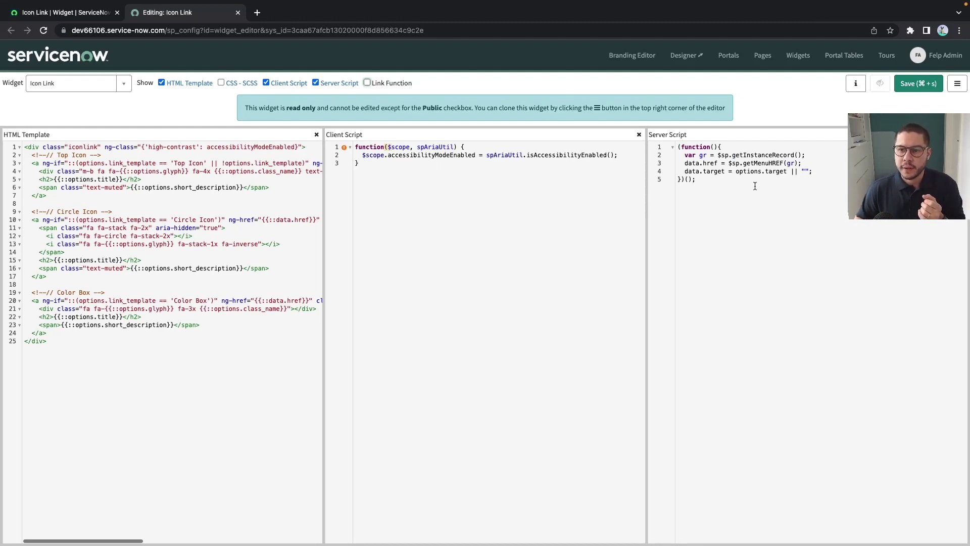
pyautogui.moveTo(756, 186); pyautogui.dragTo(671, 130)
pyautogui.click(740, 178)
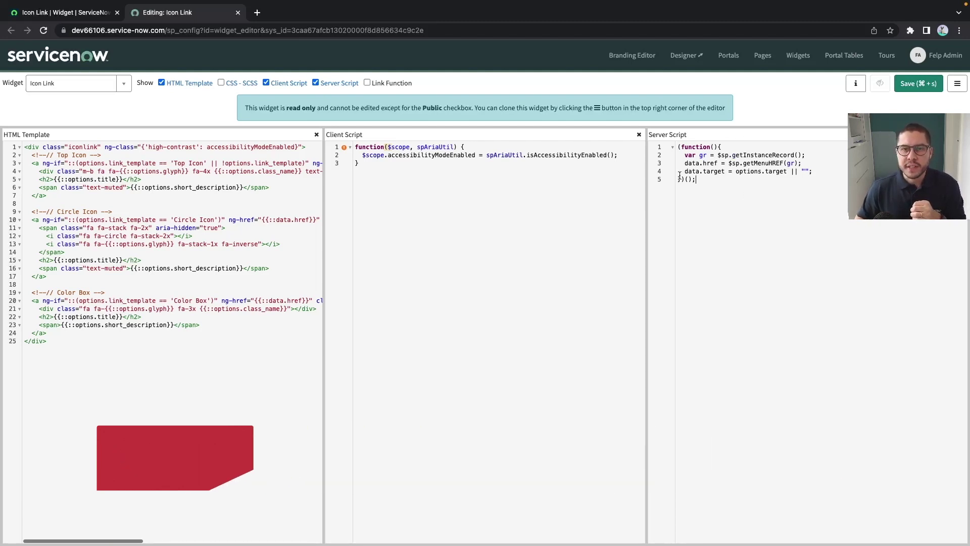
pyautogui.doubleClick(743, 171)
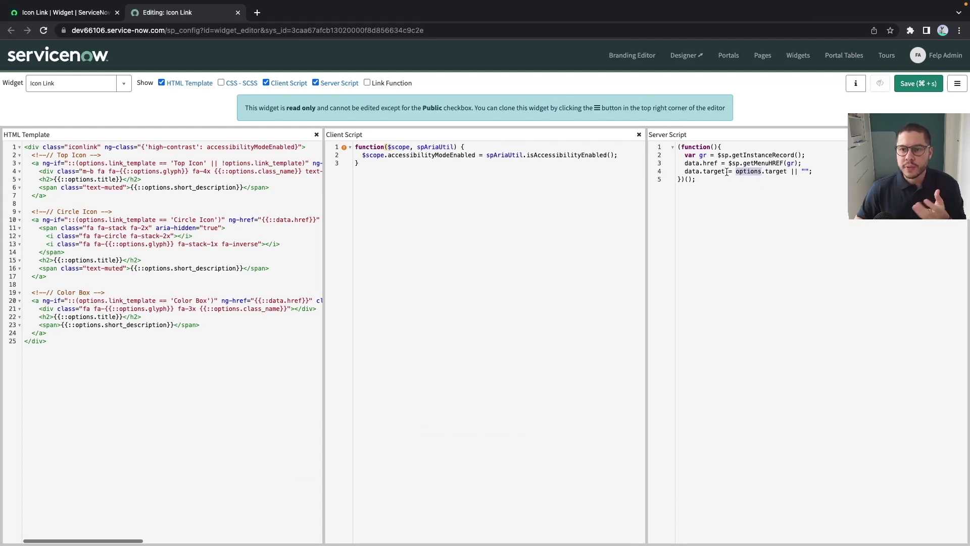
pyautogui.moveTo(729, 171); pyautogui.dragTo(692, 171)
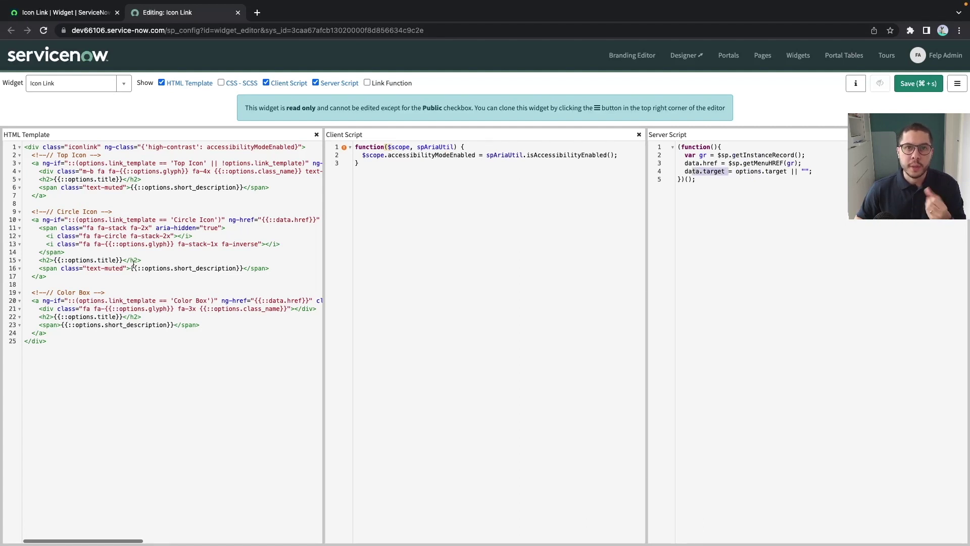
pyautogui.click(392, 179)
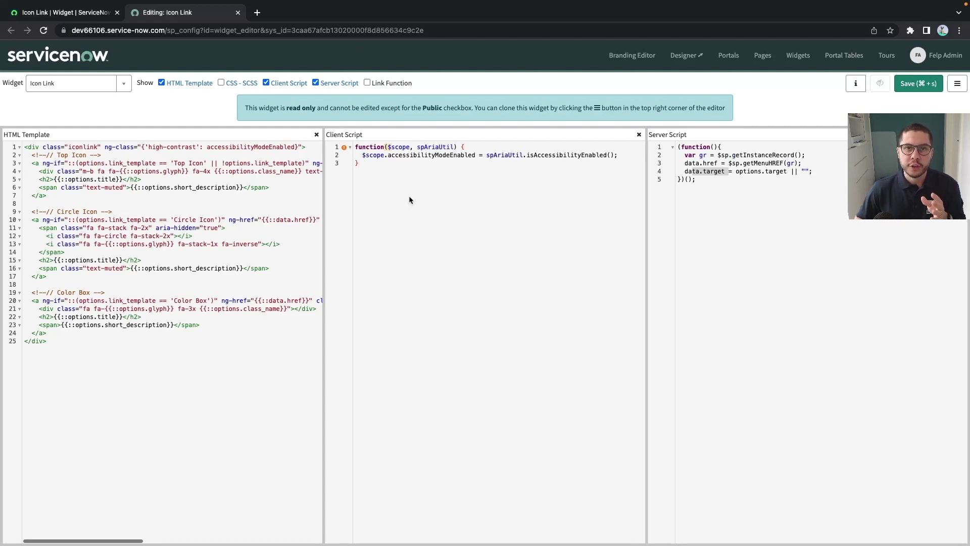
pyautogui.click(725, 198)
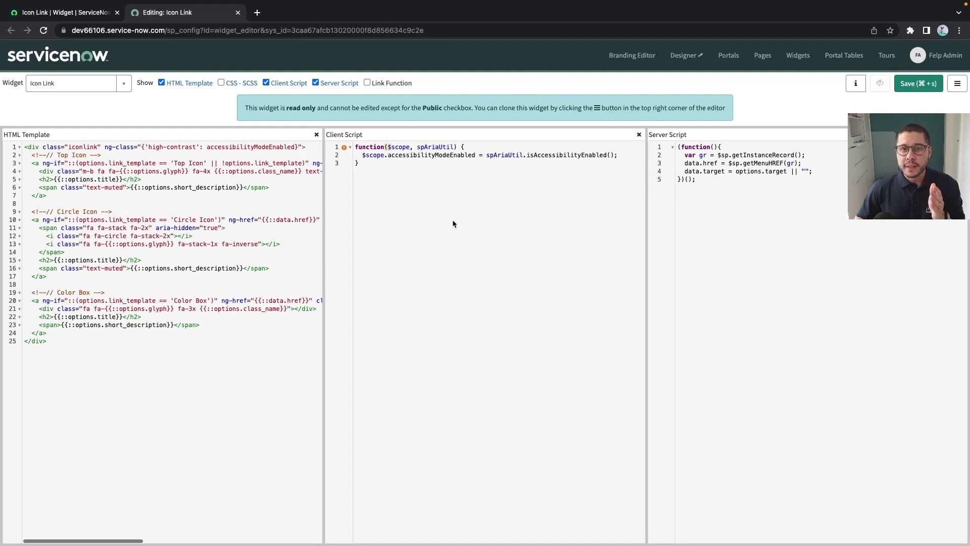
pyautogui.moveTo(685, 163); pyautogui.dragTo(718, 163)
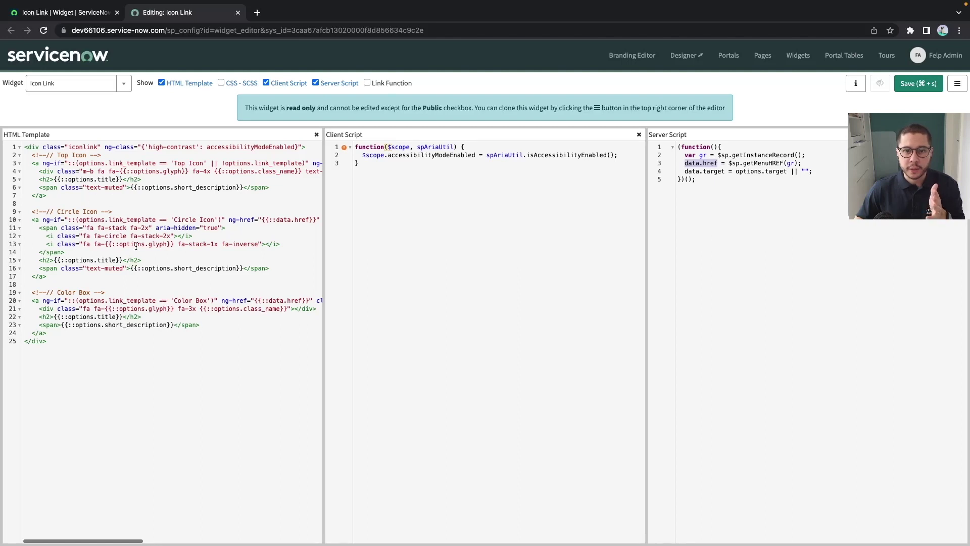
pyautogui.click(501, 204)
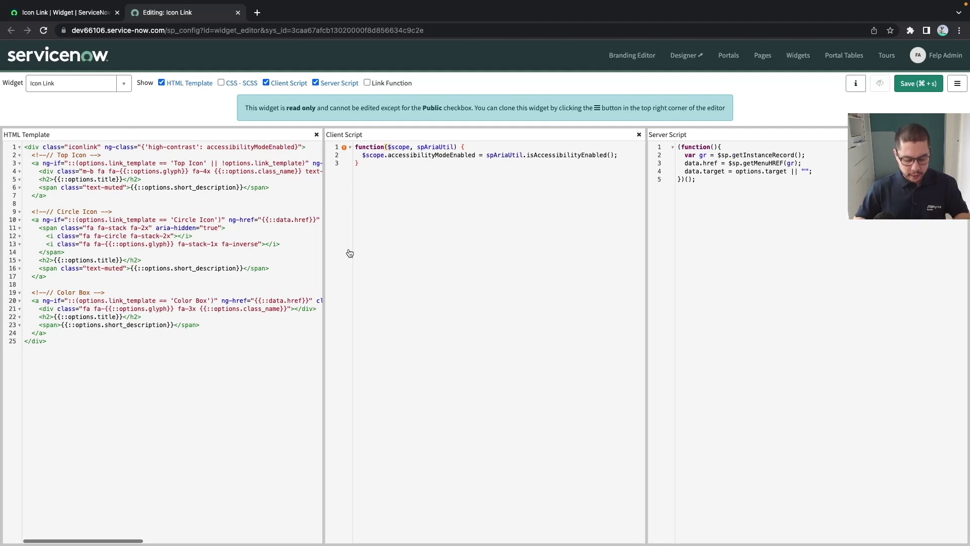
pyautogui.press('super+t')
pyautogui.write('dev6')
pyautogui.press('Right')
pyautogui.write('/sp')
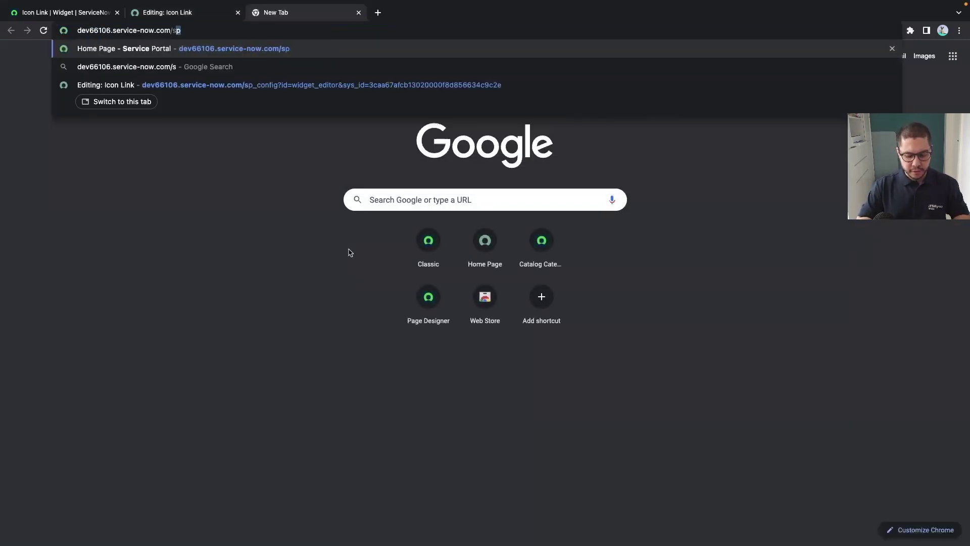
pyautogui.press('Return')
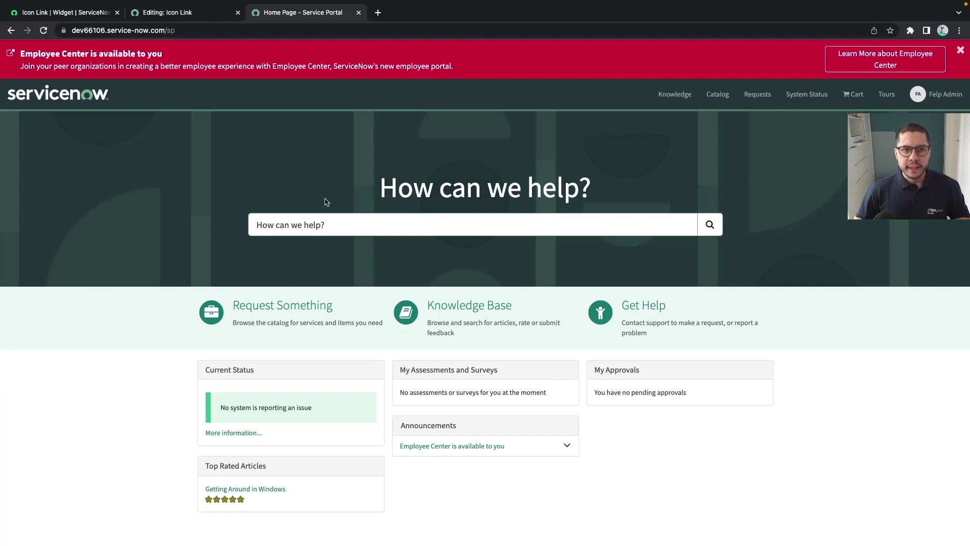
pyautogui.keyDown('ctrl'); pyautogui.rightClick(338, 313); pyautogui.keyUp('ctrl')
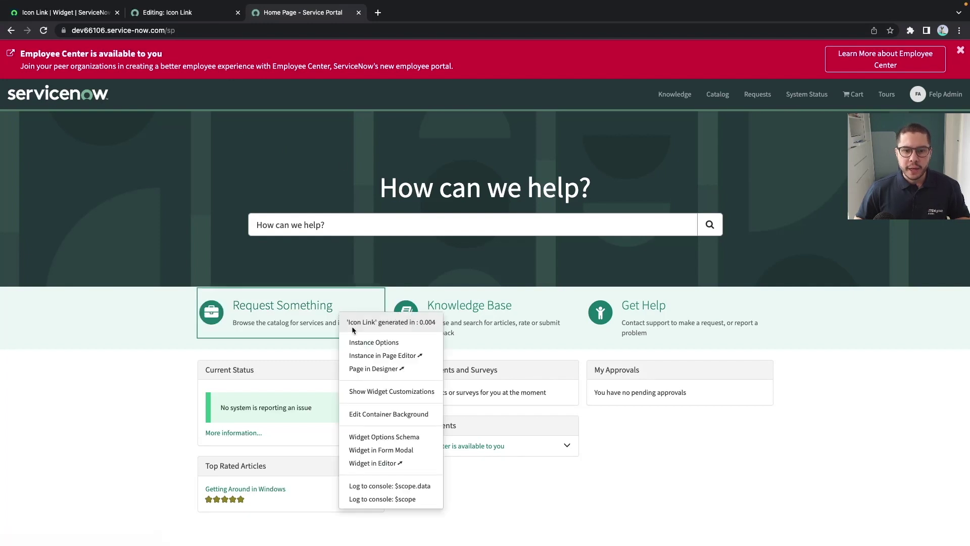
pyautogui.click(388, 394)
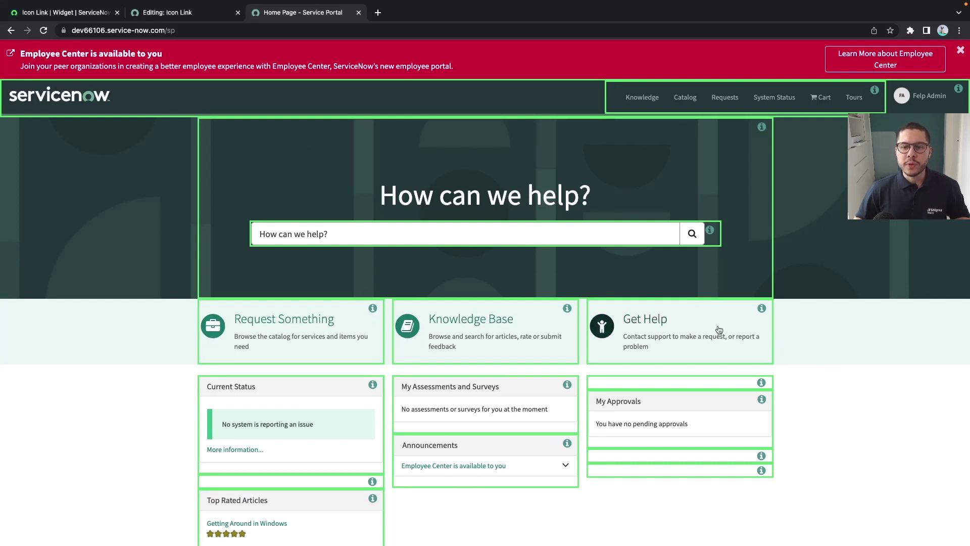
pyautogui.click(373, 309)
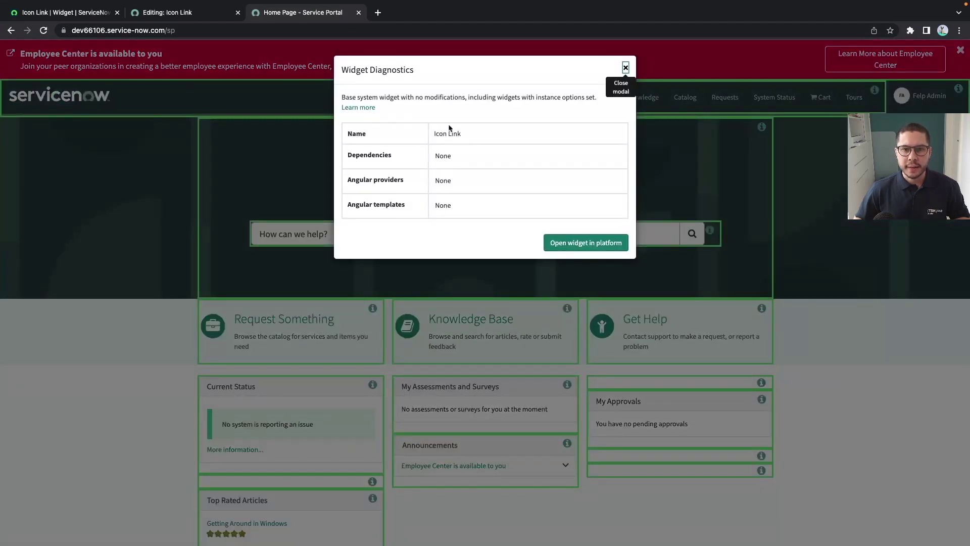
pyautogui.click(626, 67)
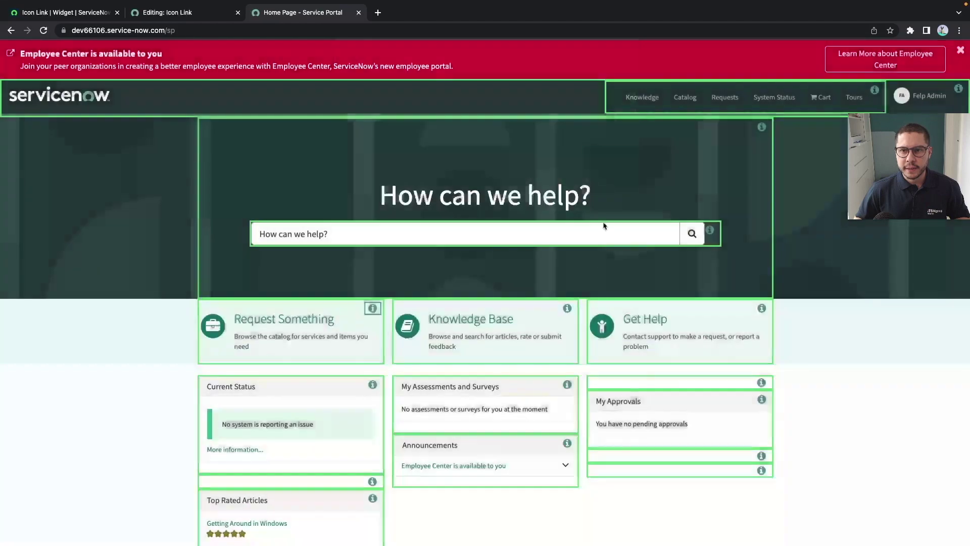
pyautogui.click(567, 309)
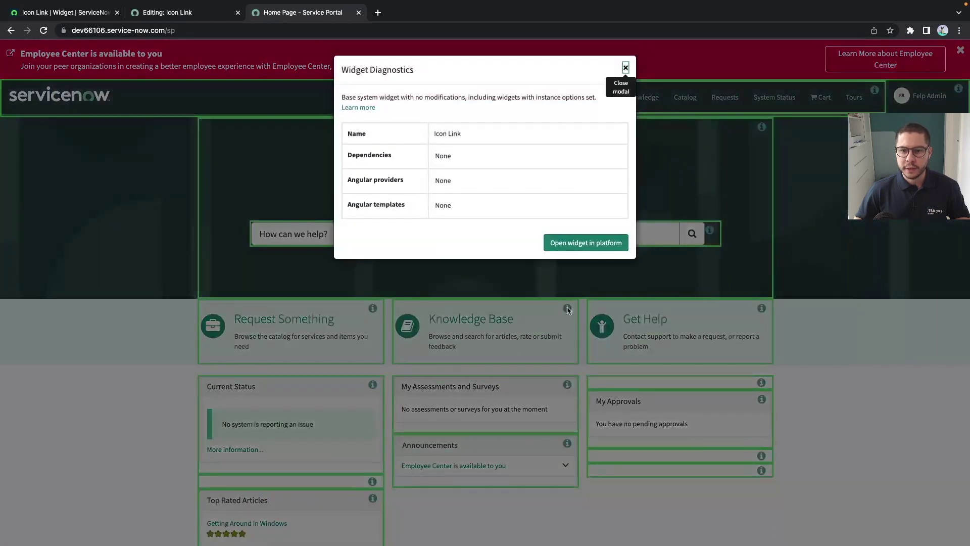
pyautogui.click(626, 68)
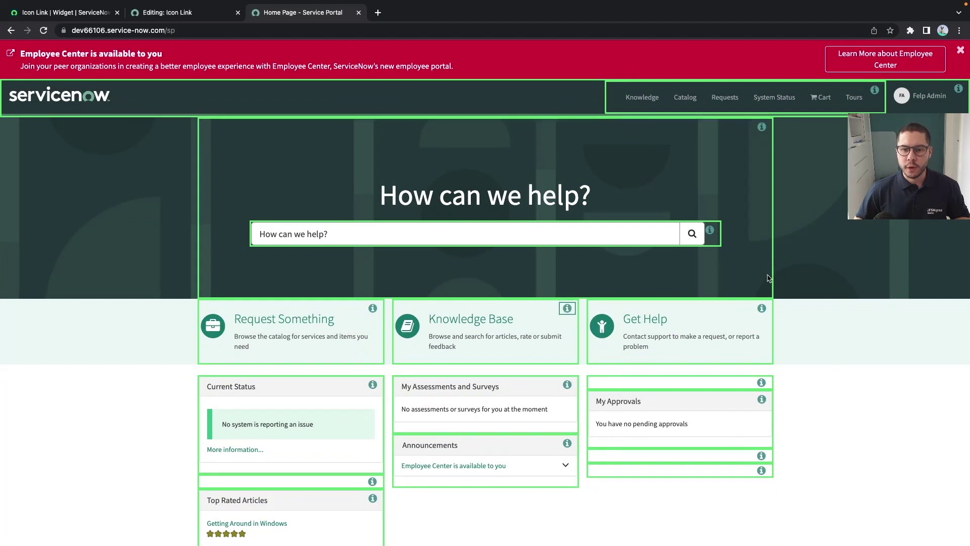
# - Review the Request Something link's instance title, then launch Service Portal Designer from the Icon Link editor
pyautogui.keyDown('ctrl'); pyautogui.rightClick(326, 327); pyautogui.keyUp('ctrl')
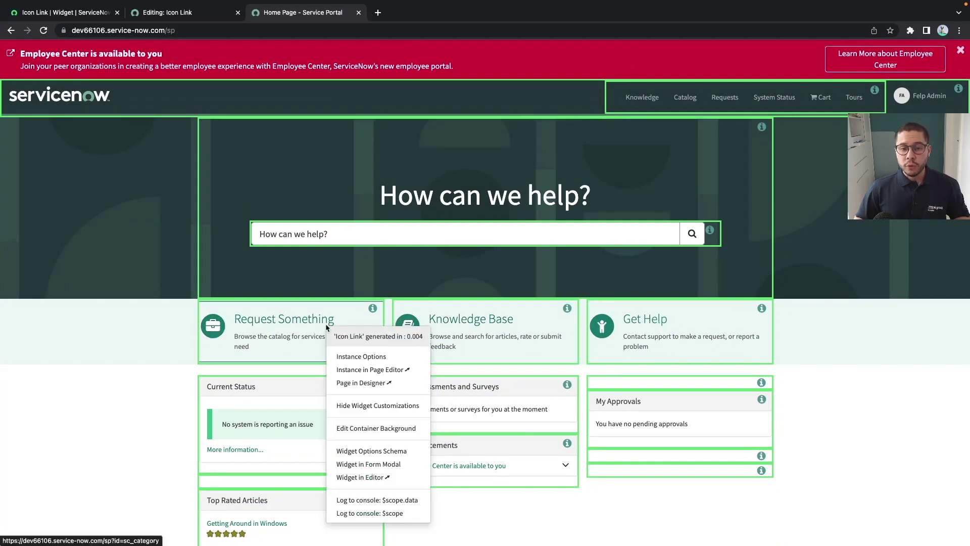
pyautogui.click(380, 358)
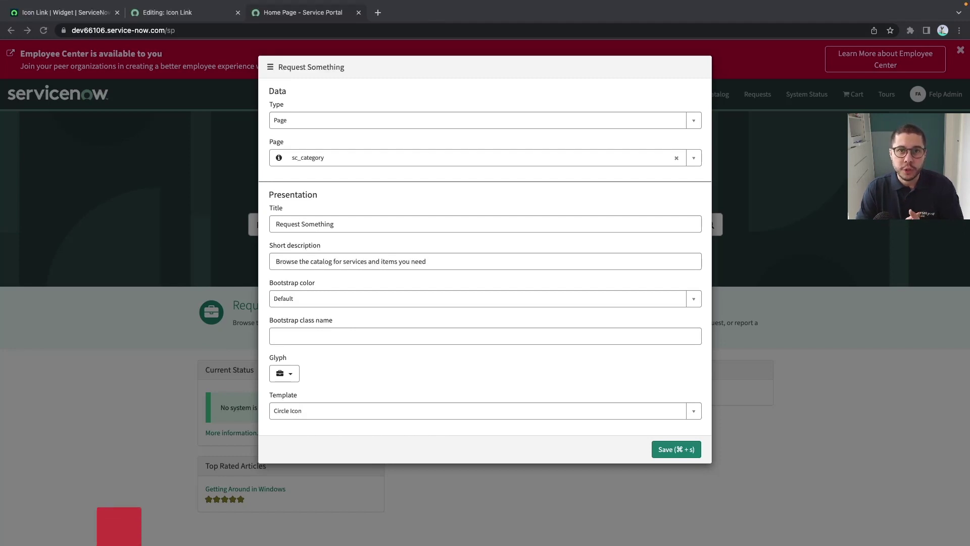
pyautogui.moveTo(291, 224); pyautogui.dragTo(472, 225)
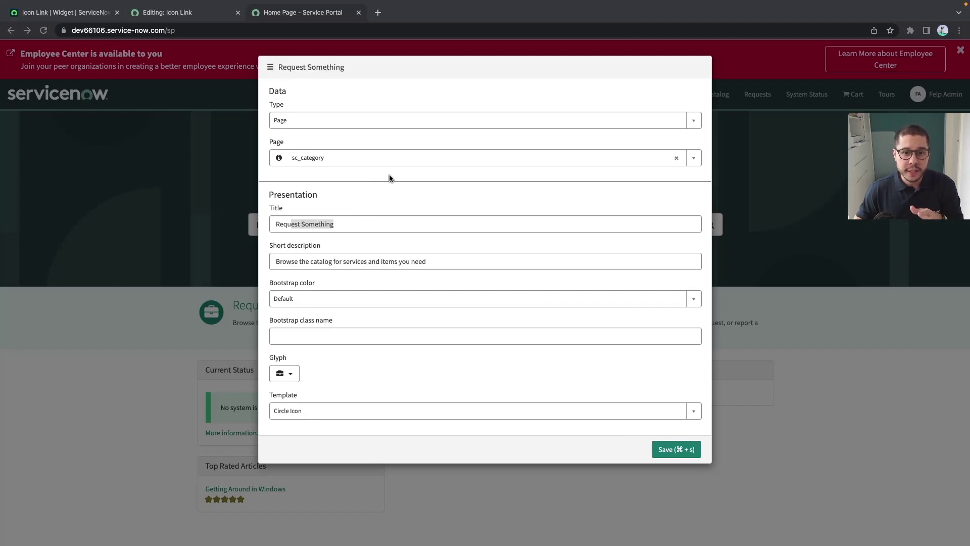
pyautogui.click(346, 221)
pyautogui.click(362, 222)
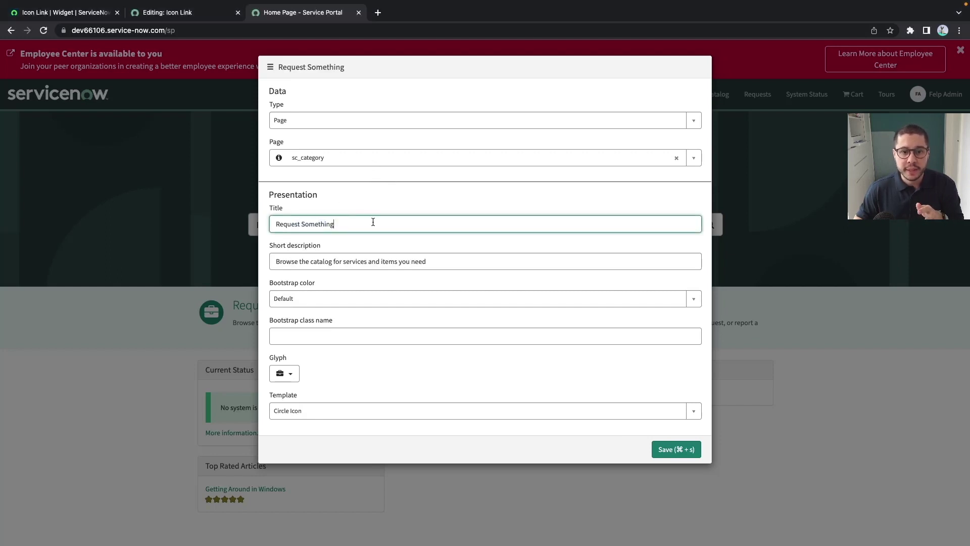
pyautogui.moveTo(373, 222); pyautogui.dragTo(275, 223)
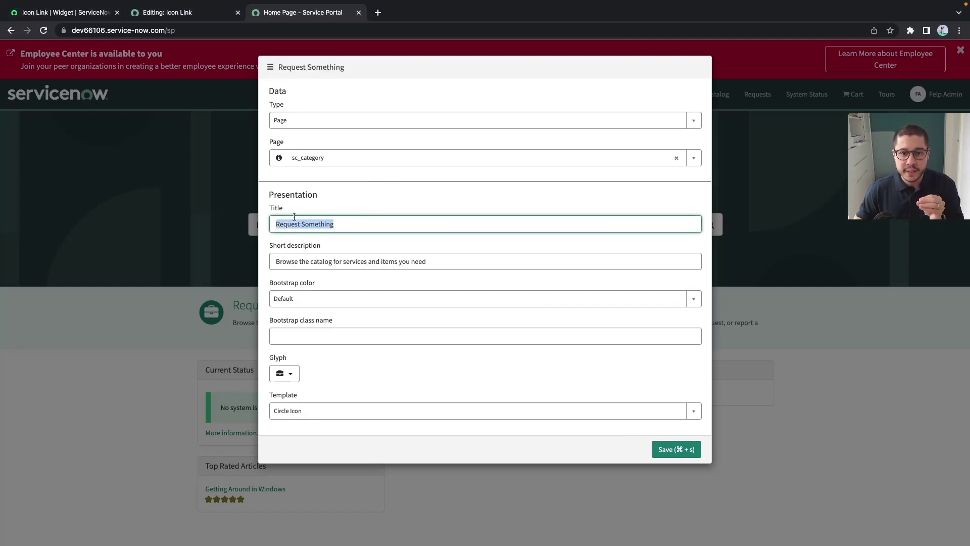
pyautogui.click(204, 16)
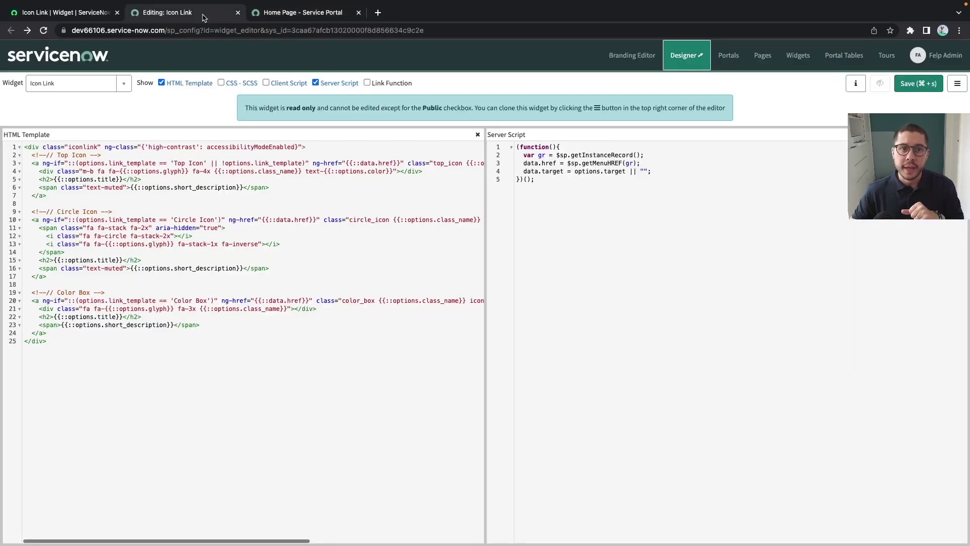
pyautogui.click(691, 60)
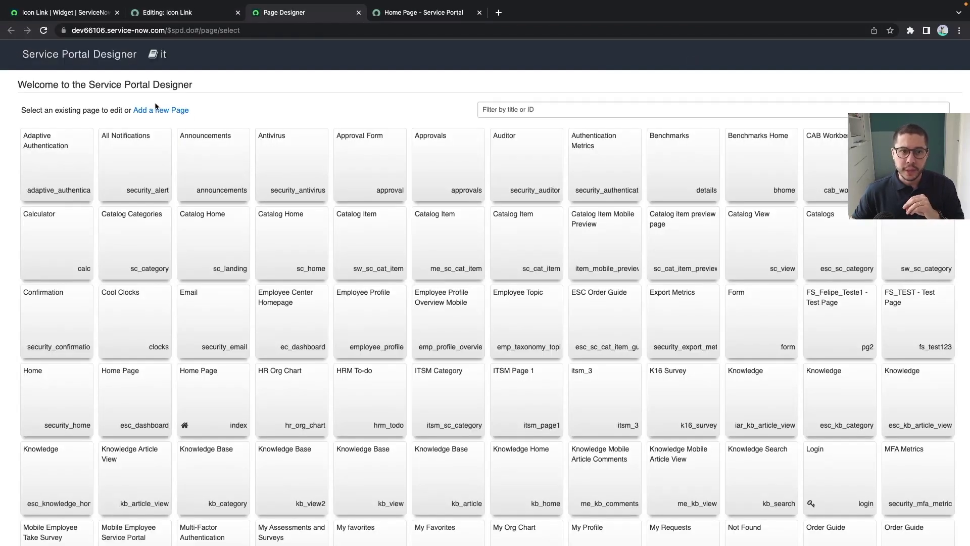
# - Create a new portal page titled 'All incidents' with page ID 'all_incidents'
pyautogui.click(158, 110)
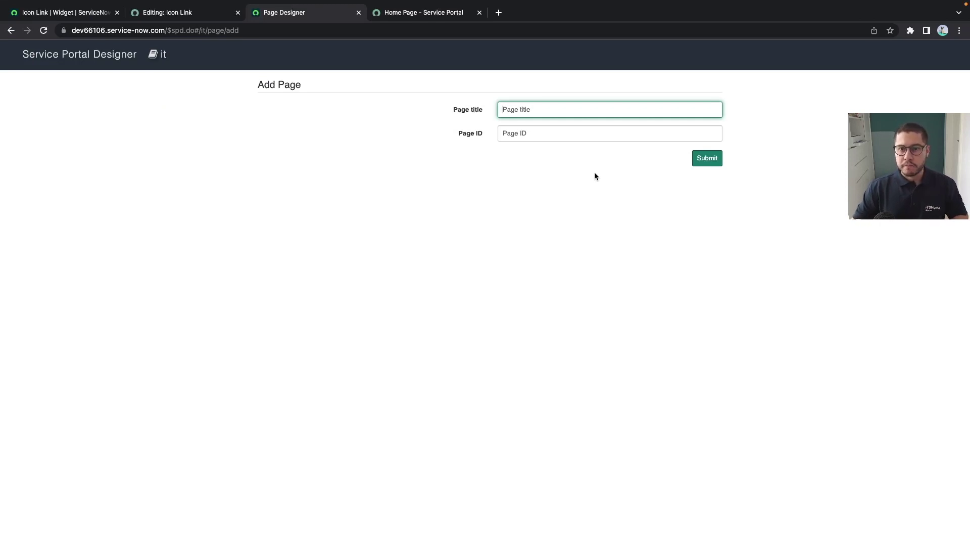
pyautogui.write('All incidents')
pyautogui.press('Tab')
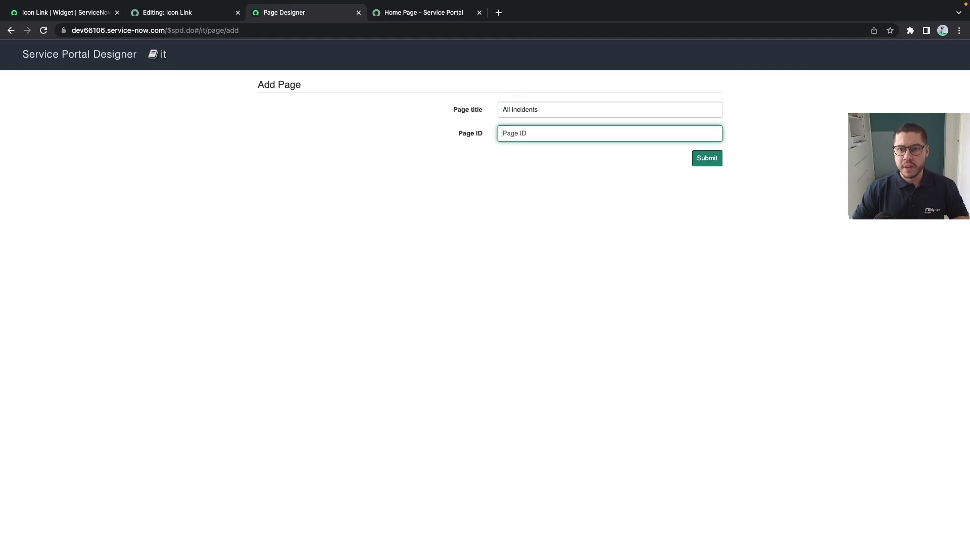
pyautogui.write('all_incidents')
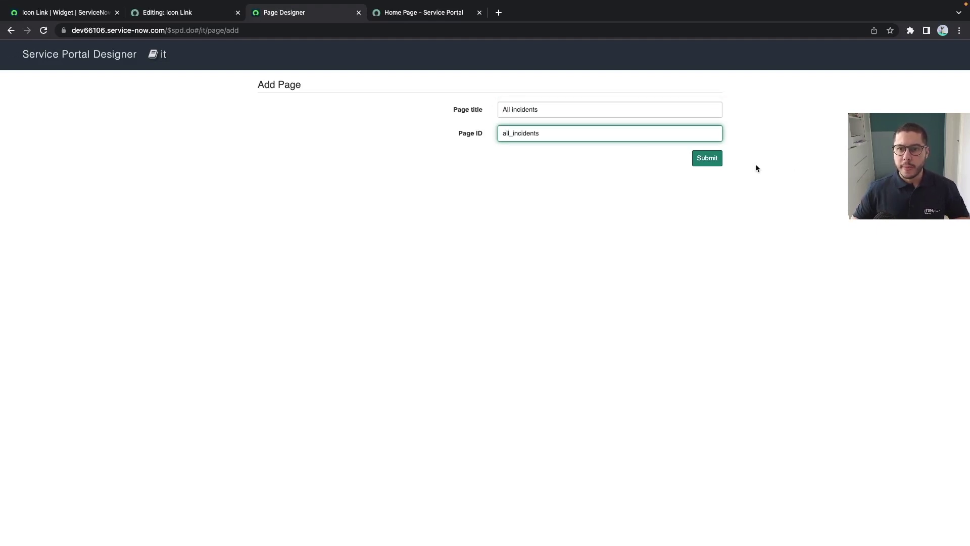
pyautogui.click(710, 159)
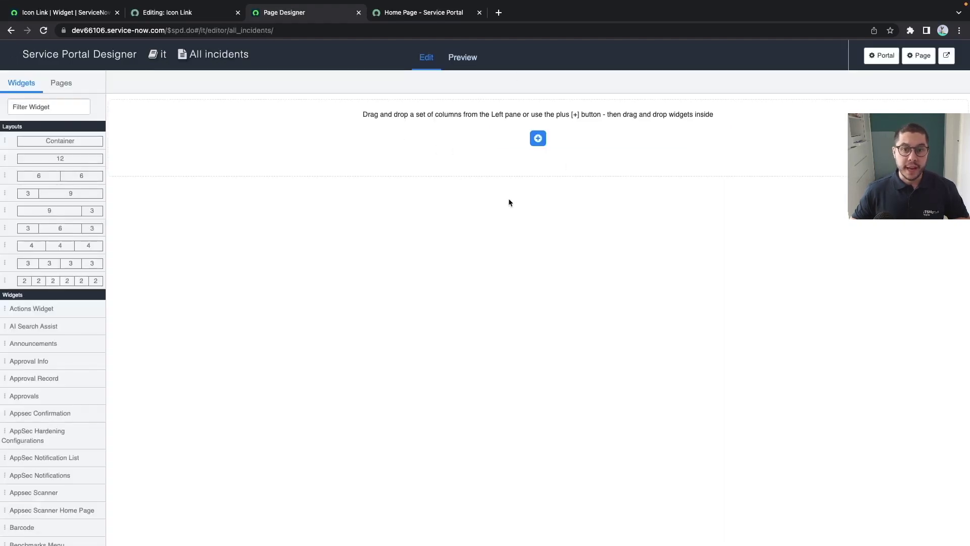
# - Add a 12-column row and drop the Simple List widget into it, selecting it for configuration
pyautogui.click(539, 140)
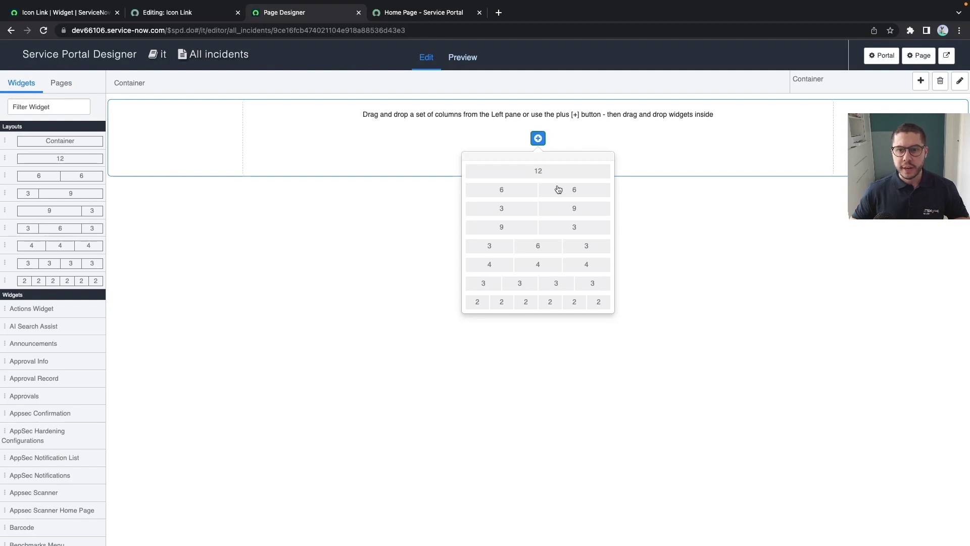
pyautogui.click(551, 170)
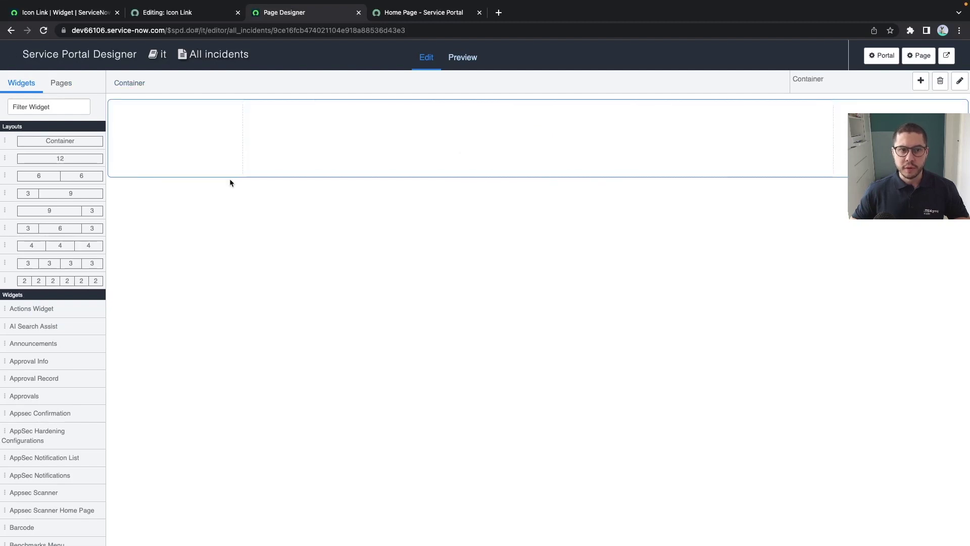
pyautogui.click(50, 103)
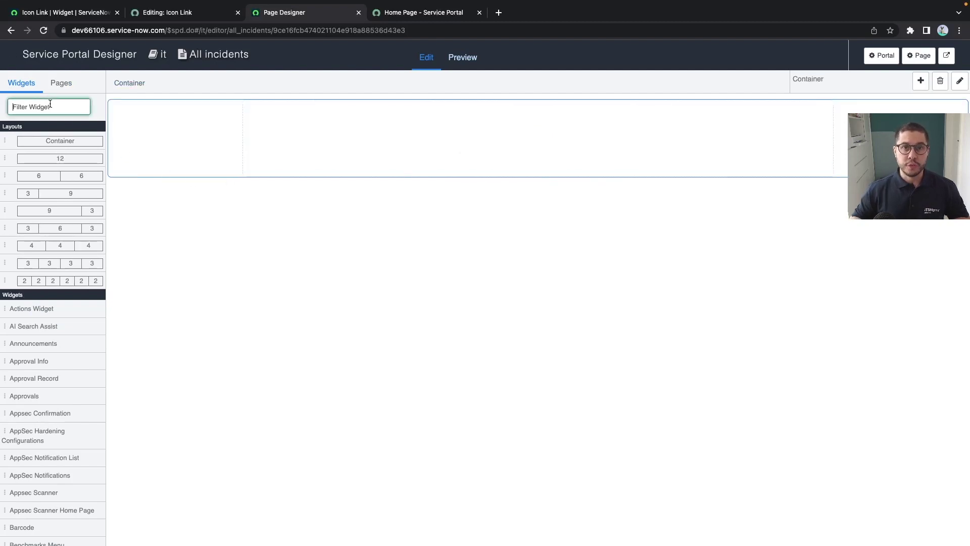
pyautogui.write('simple')
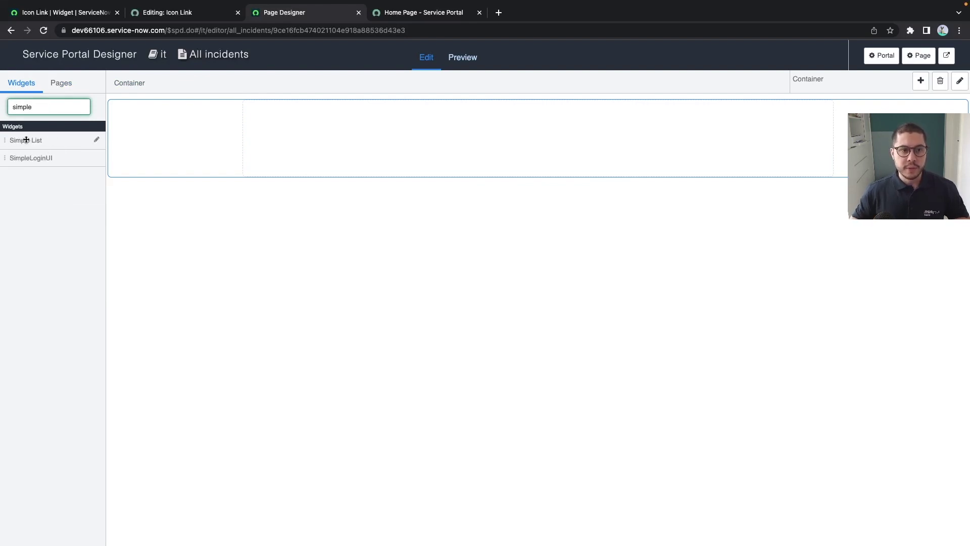
pyautogui.moveTo(25, 140); pyautogui.dragTo(353, 134)
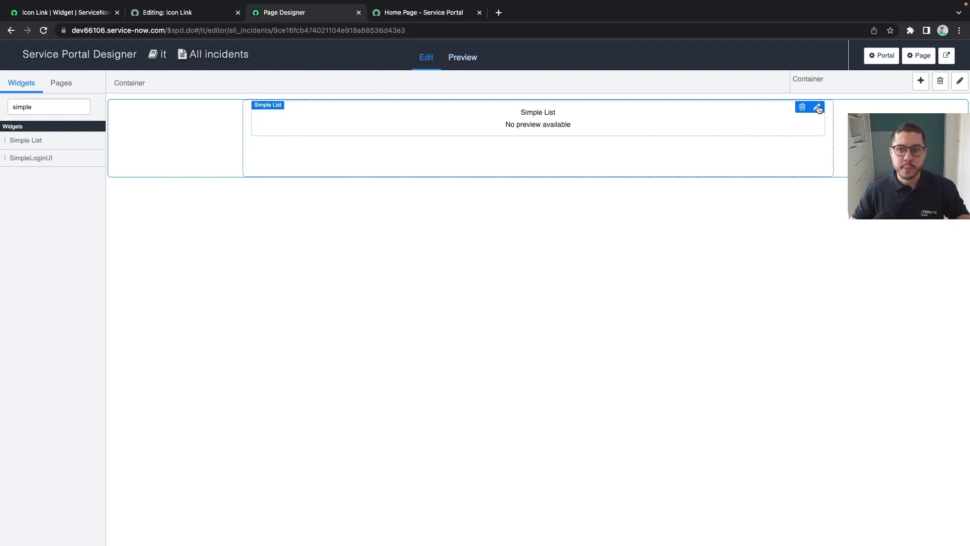
pyautogui.click(819, 111)
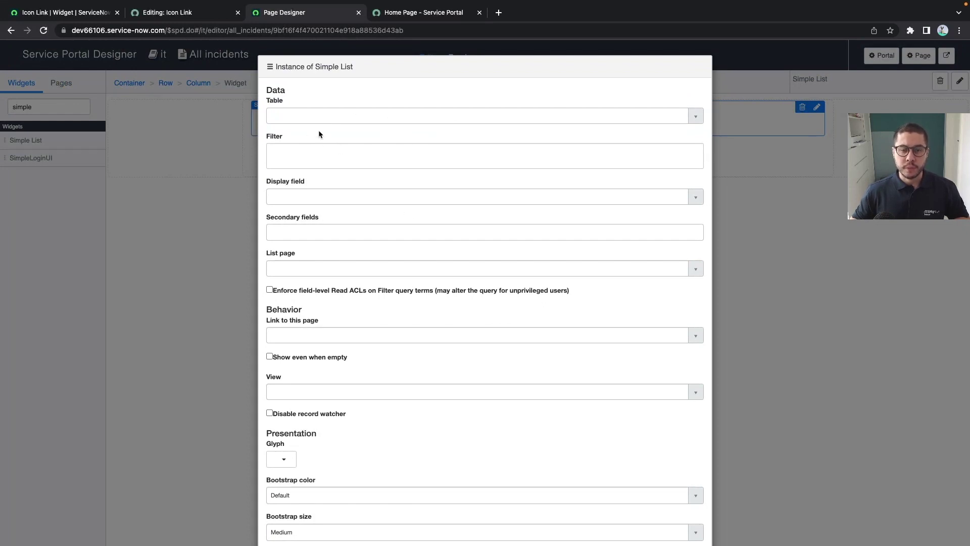
# - Set the Simple List's table to Incident
pyautogui.click(319, 117)
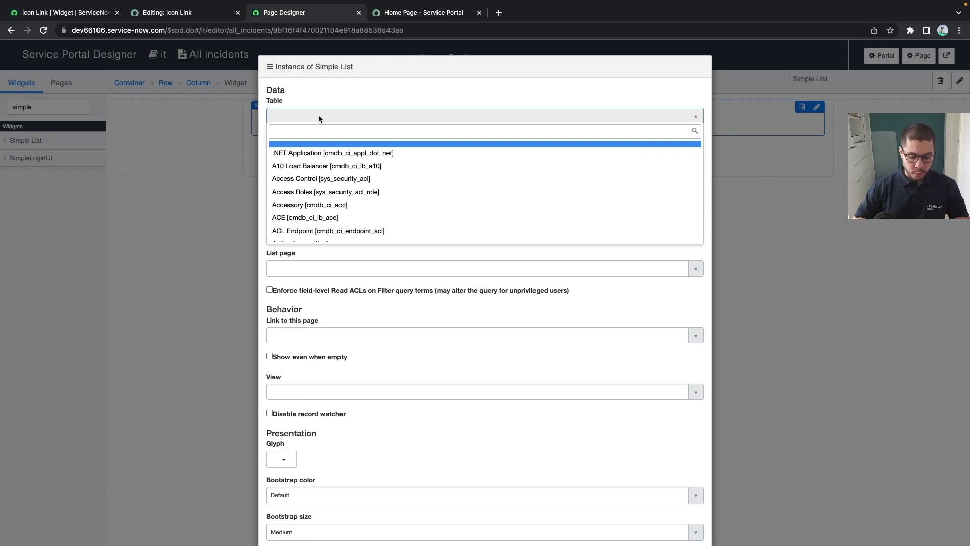
pyautogui.write('incident')
pyautogui.press('Return')
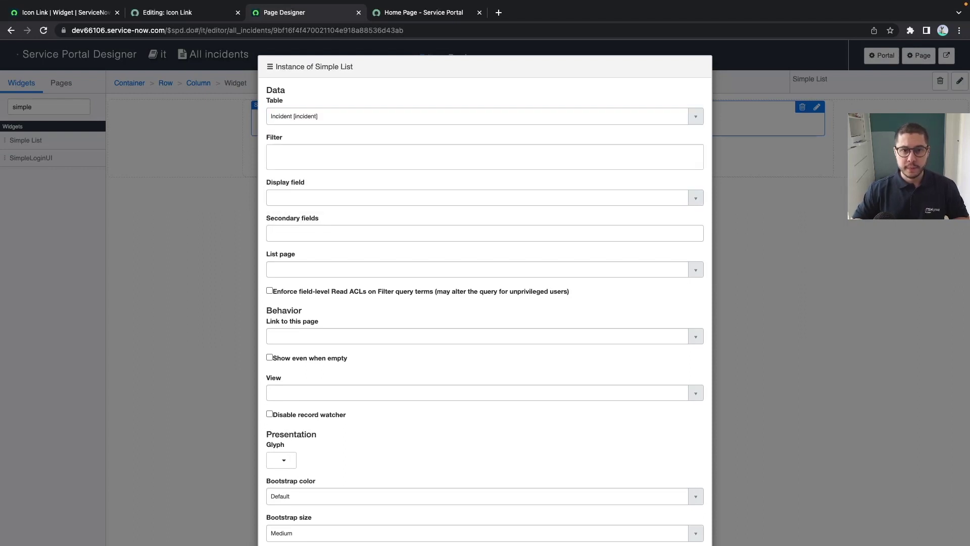
pyautogui.click(328, 149)
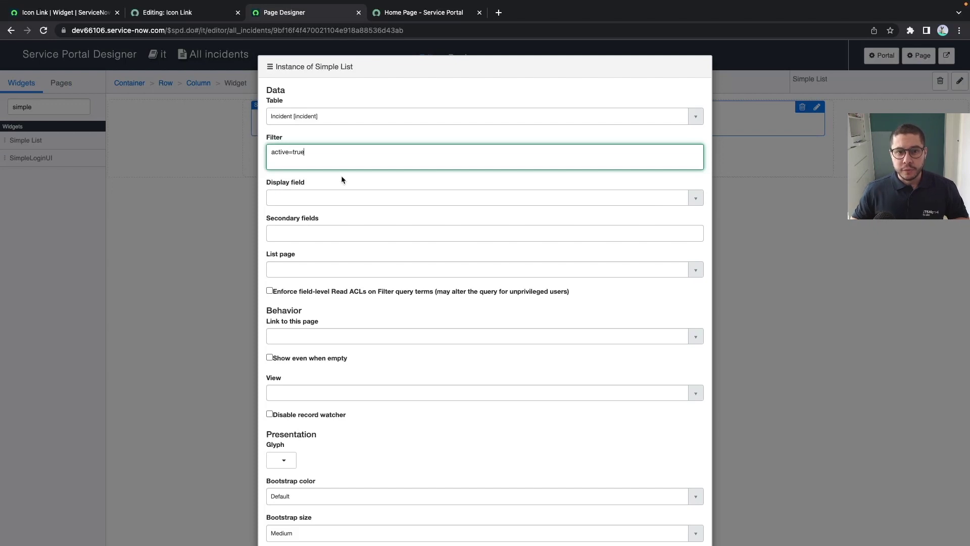
# - Show Number as the display field, with Short description and Priority as secondary fields
pyautogui.click(319, 195)
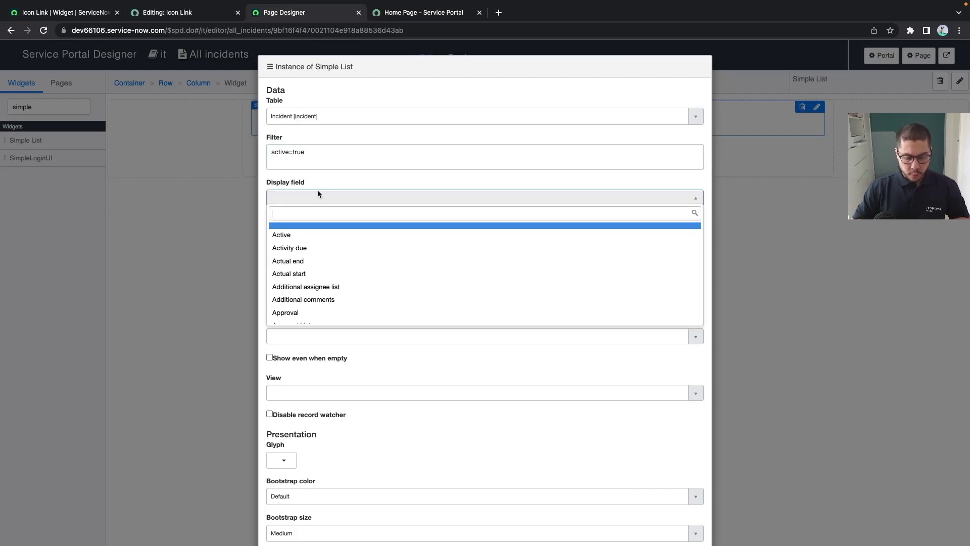
pyautogui.write('numb')
pyautogui.press('Down')
pyautogui.press('Return')
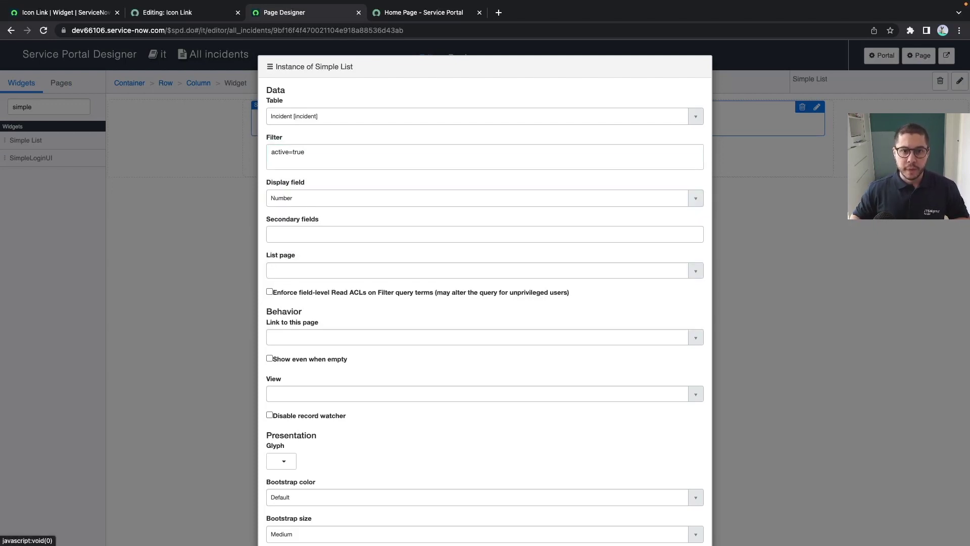
pyautogui.click(318, 233)
pyautogui.write('shor')
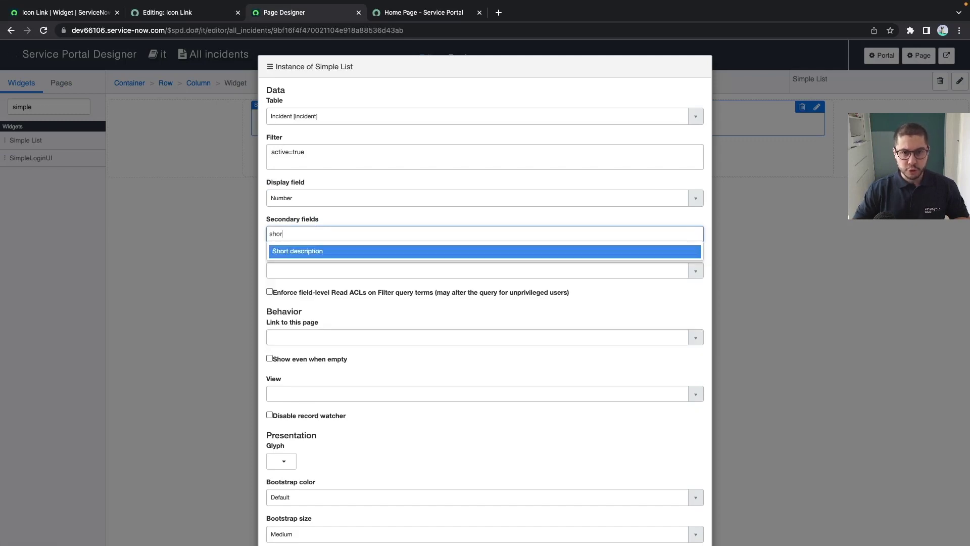
pyautogui.write('t de')
pyautogui.press('Return')
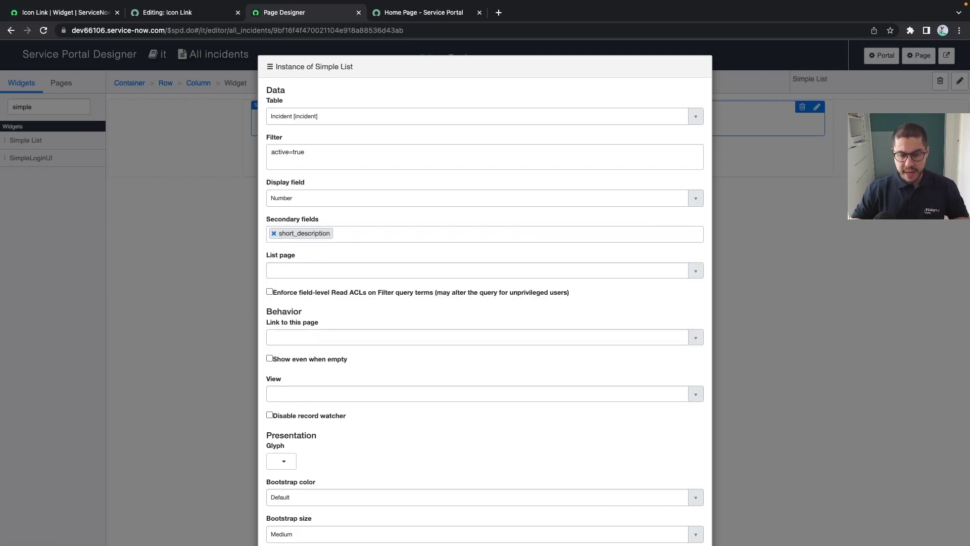
pyautogui.write('prio')
pyautogui.press('Return')
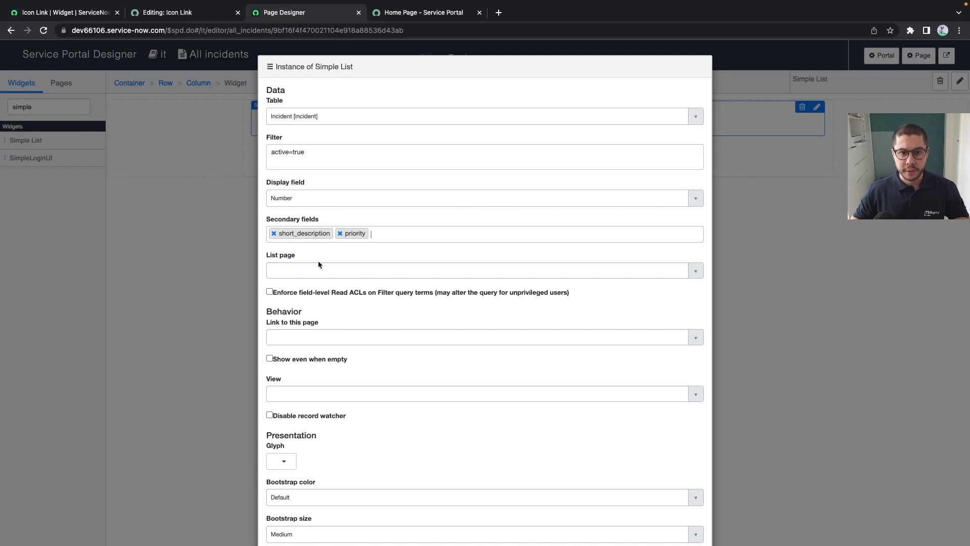
# - Link each list item to the 'form' page
pyautogui.click(319, 268)
pyautogui.click(319, 268)
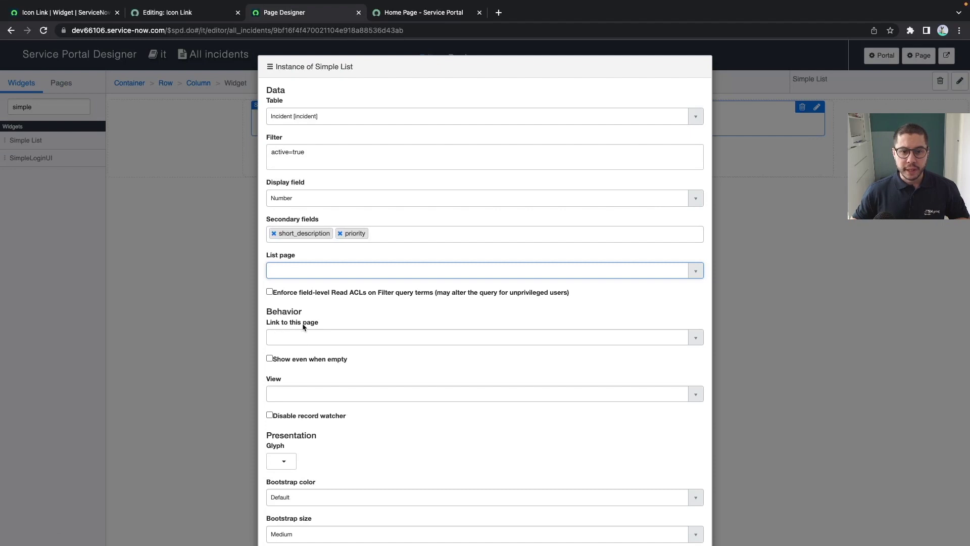
pyautogui.click(302, 337)
pyautogui.write('form')
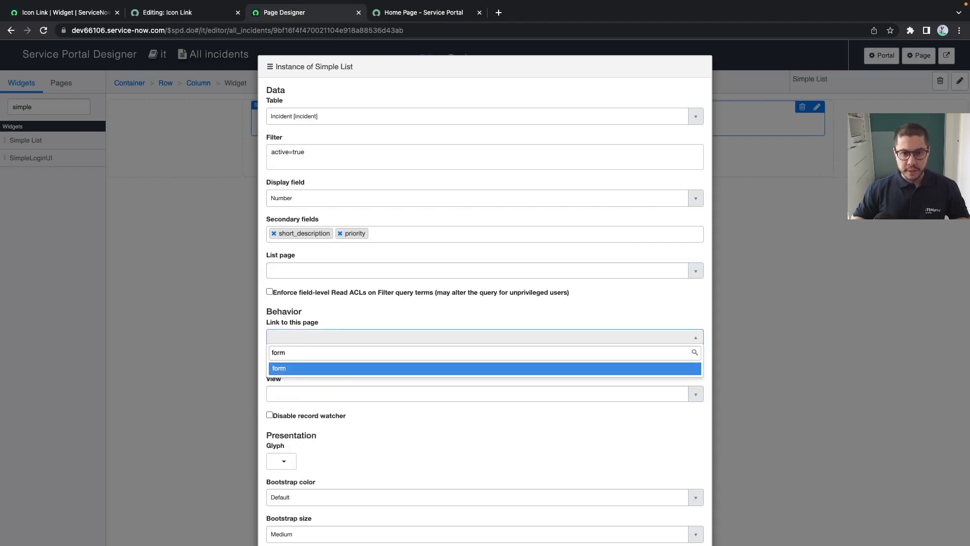
pyautogui.press('Return')
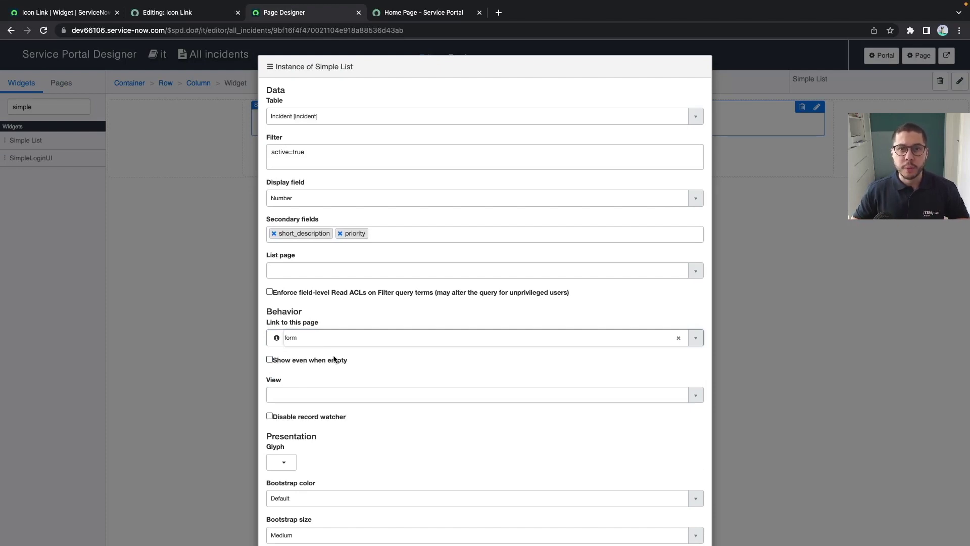
# - Leave the View empty and save the Simple List options
pyautogui.scroll(-2, 334, 359)
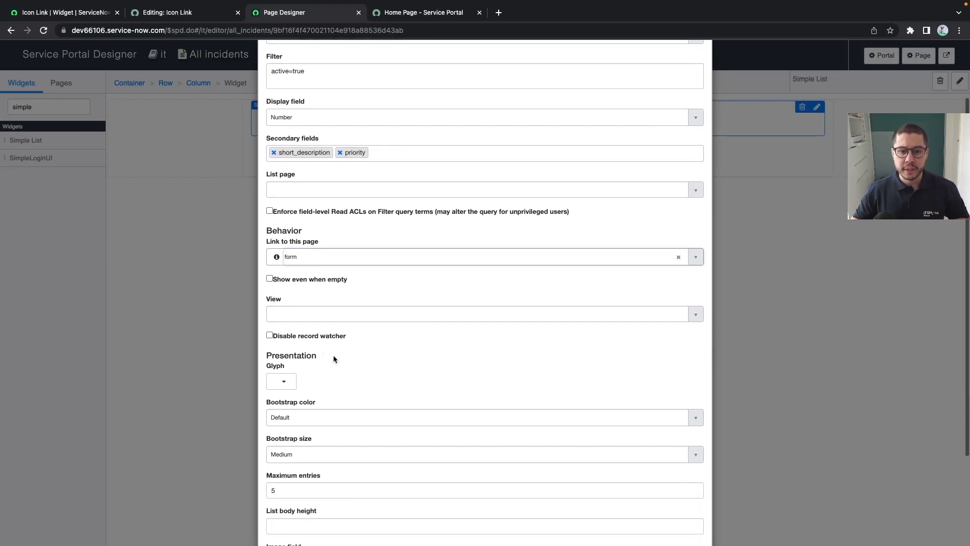
pyautogui.click(330, 315)
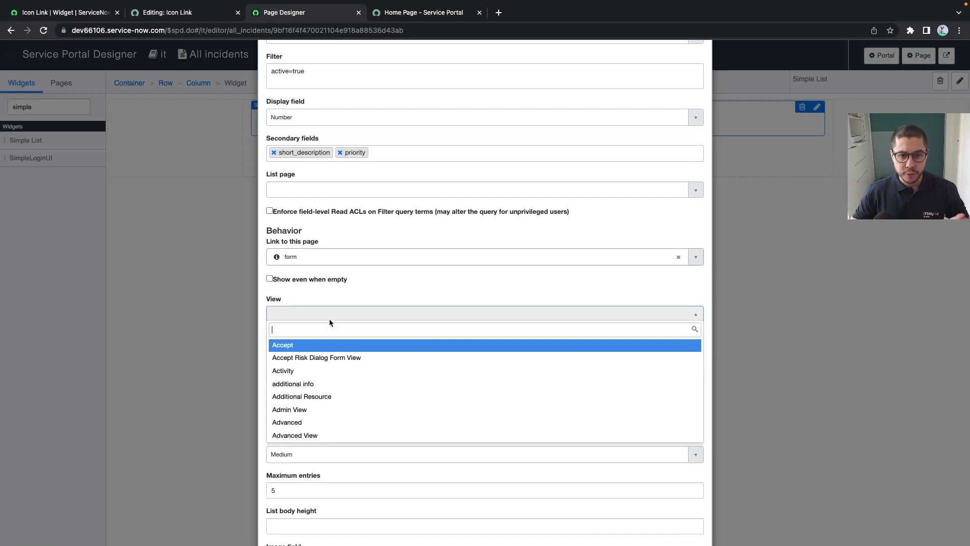
pyautogui.click(331, 314)
pyautogui.scroll(-1, 334, 323)
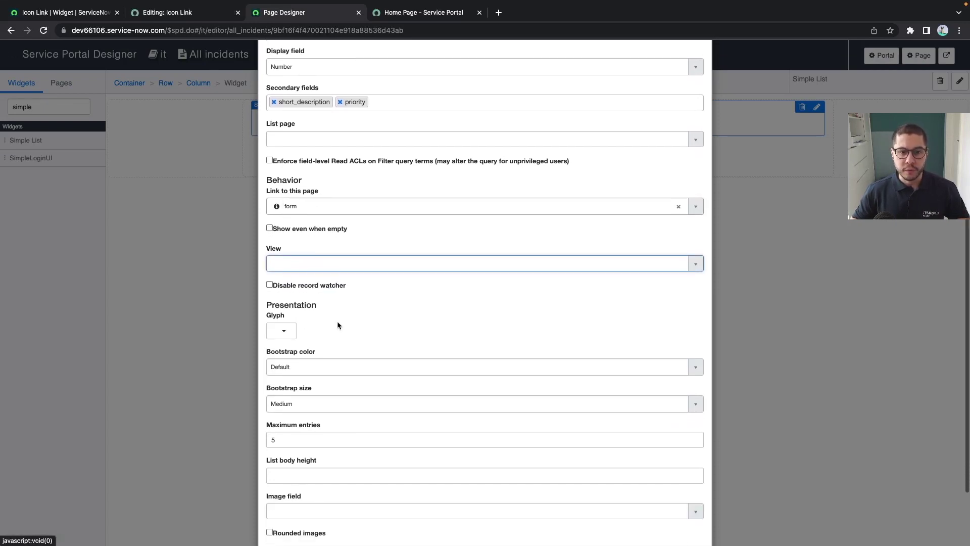
pyautogui.scroll(-2, 341, 352)
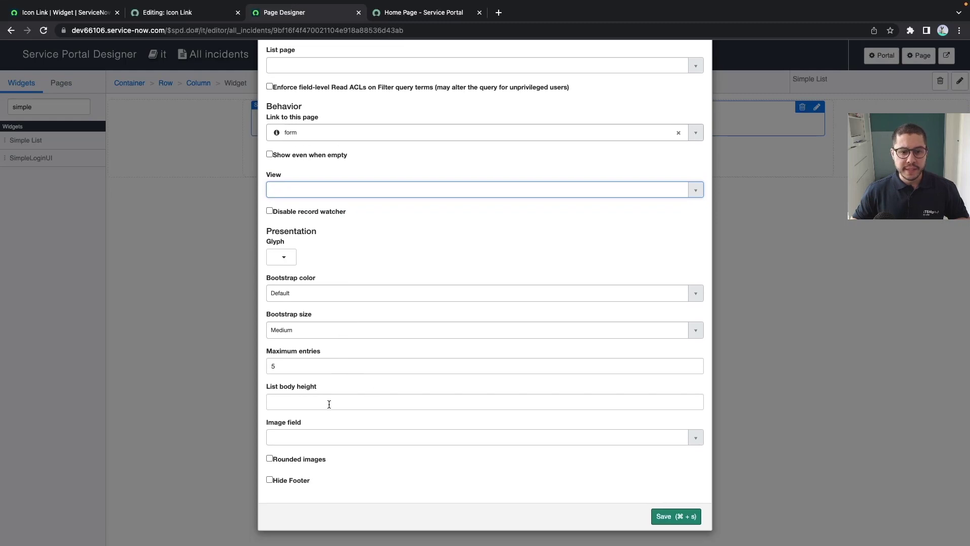
pyautogui.scroll(4, 424, 434)
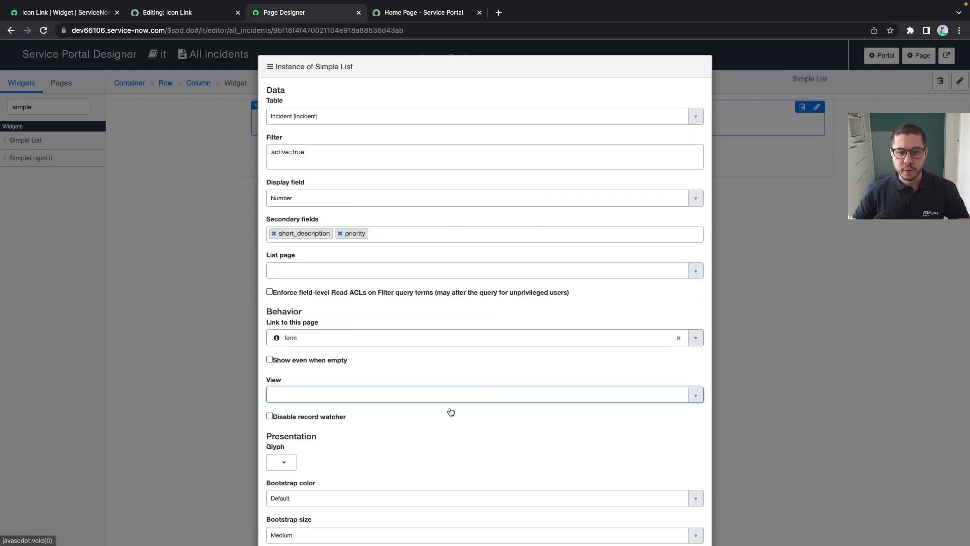
pyautogui.scroll(-1, 562, 406)
pyautogui.scroll(-5, 562, 406)
pyautogui.click(665, 513)
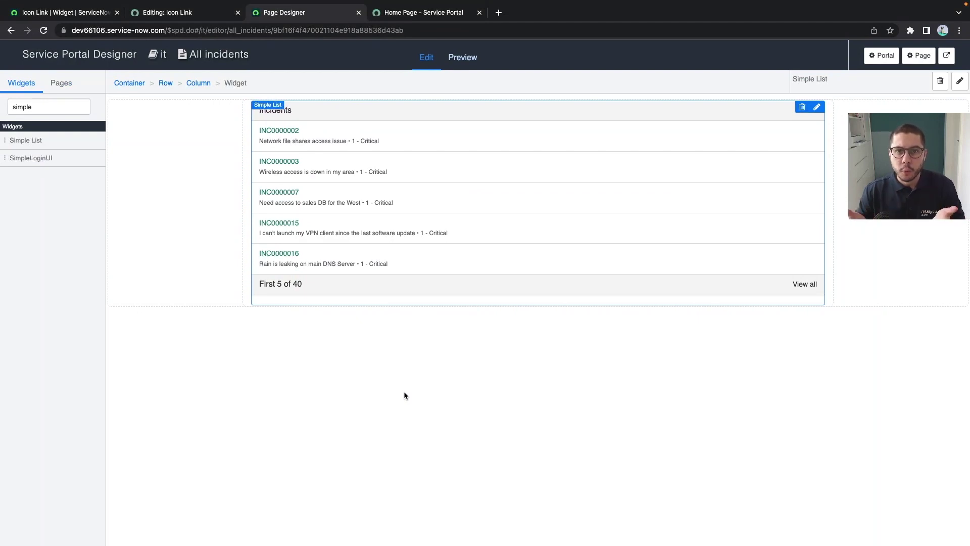
# - Preview the page, then load sp?id=all_incidents in the live portal tab
pyautogui.click(470, 68)
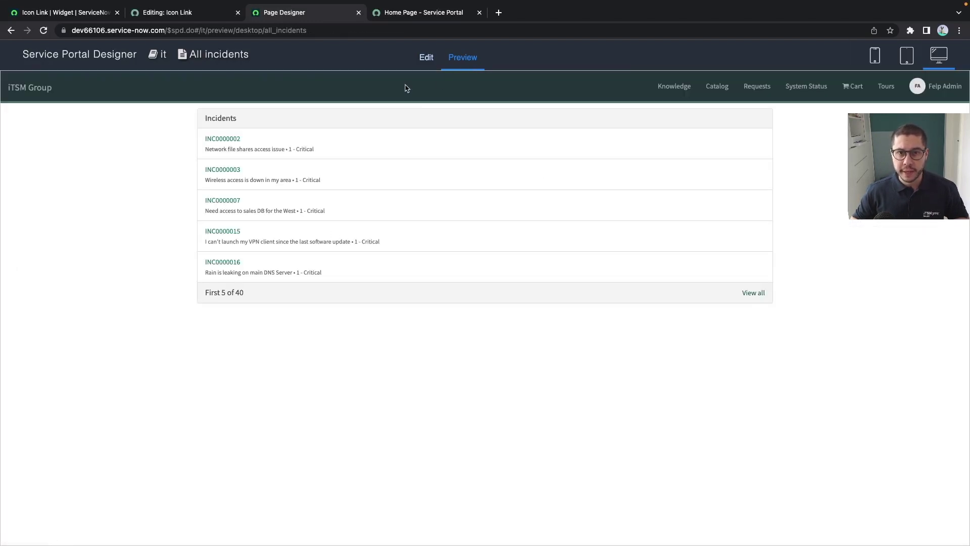
pyautogui.click(400, 14)
pyautogui.doubleClick(214, 32)
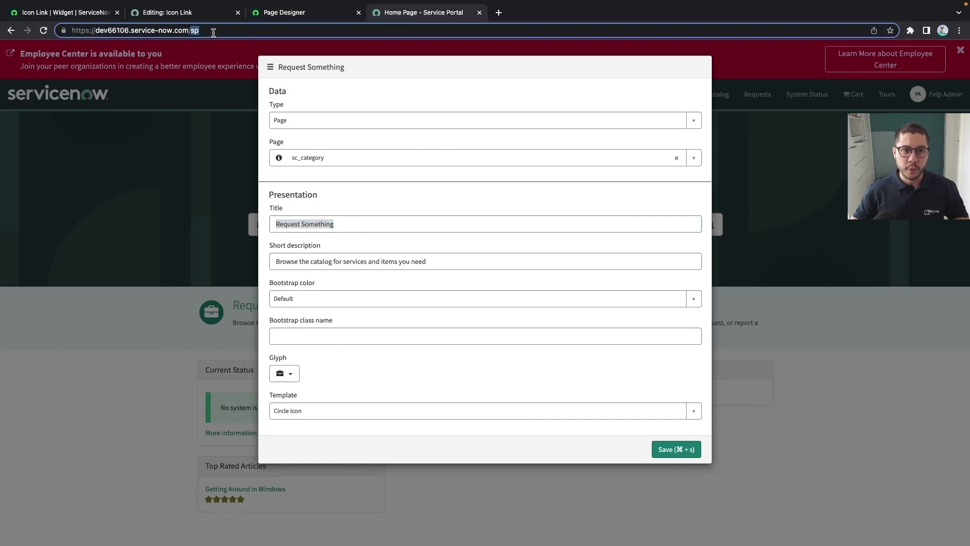
pyautogui.press('Right')
pyautogui.write('?id')
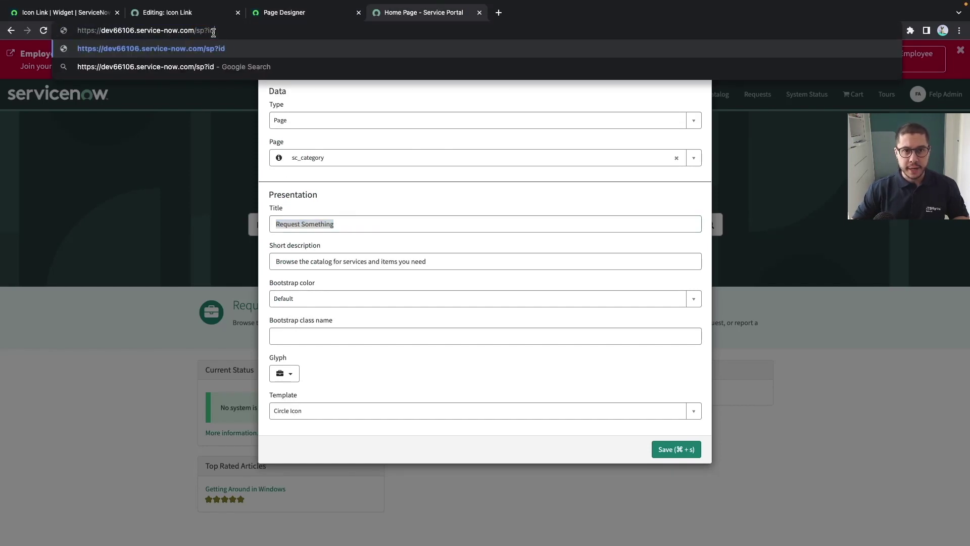
pyautogui.write('=all_incidents+')
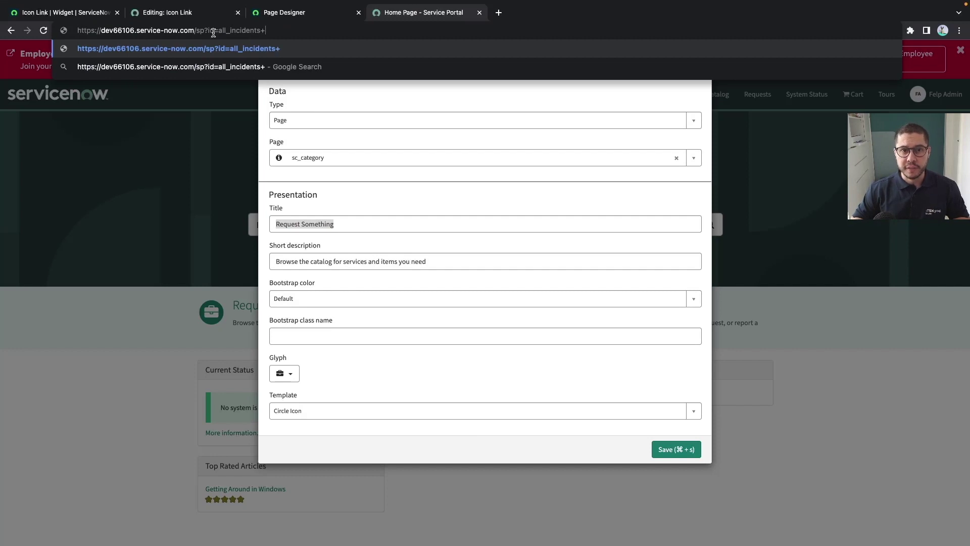
pyautogui.press('Return')
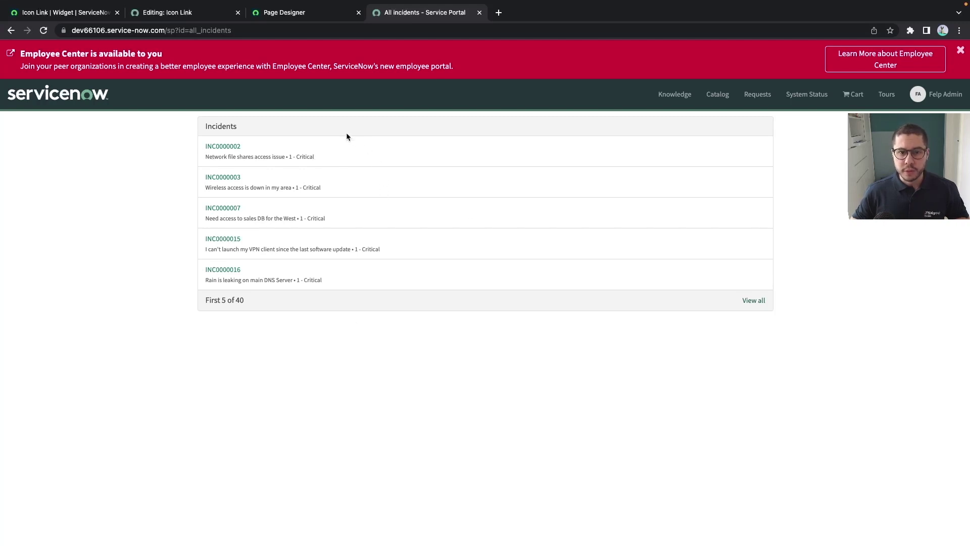
# - Inspect the incident list's instance options and close them without changes
pyautogui.keyDown('ctrl'); pyautogui.rightClick(332, 154); pyautogui.keyUp('ctrl')
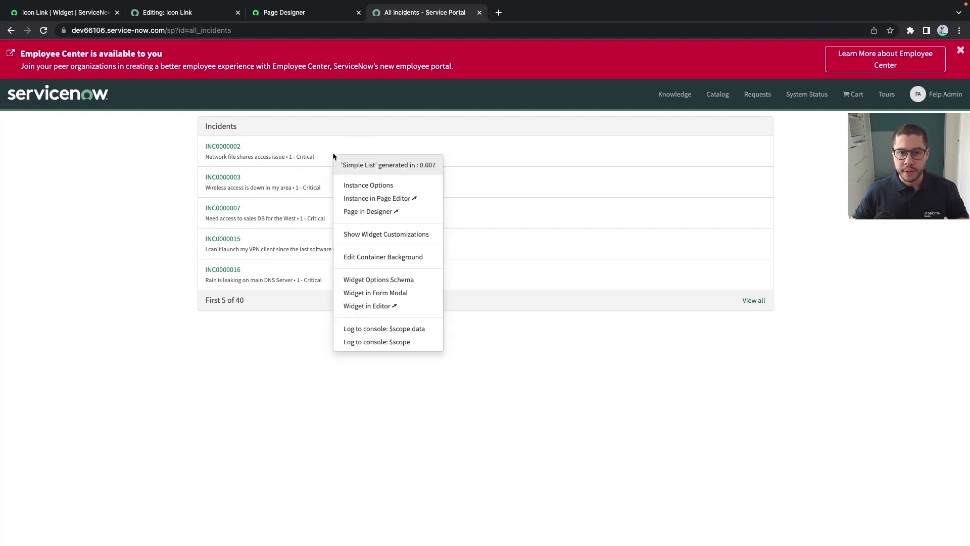
pyautogui.click(378, 186)
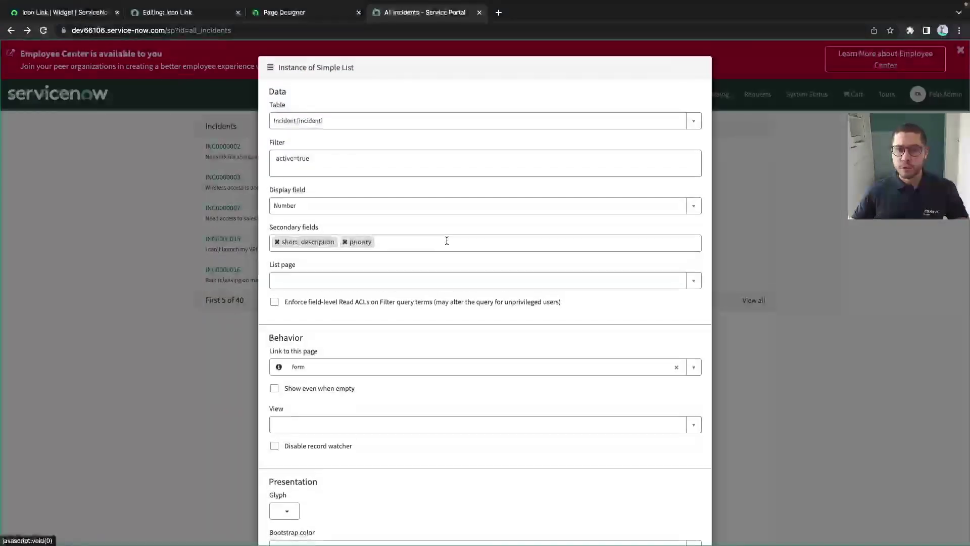
pyautogui.scroll(-2, 447, 241)
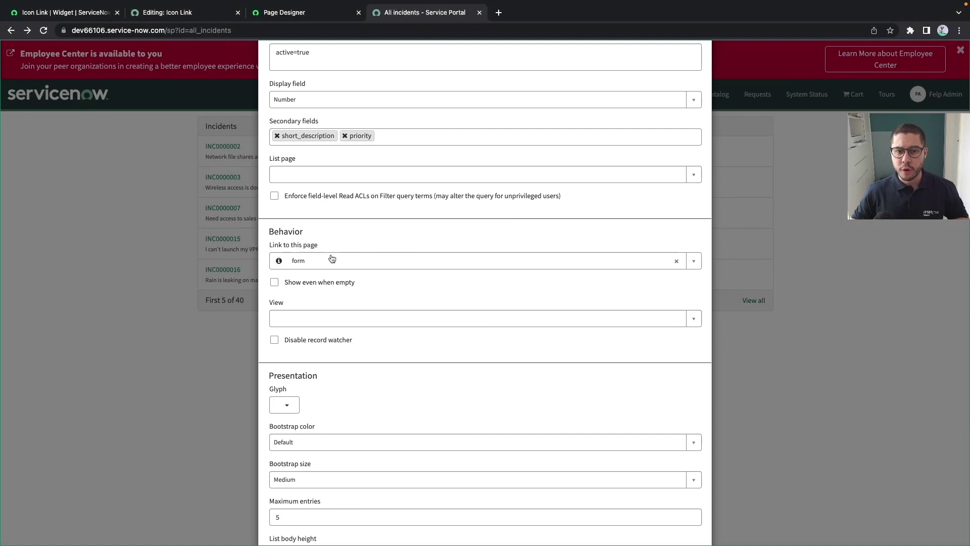
pyautogui.click(220, 334)
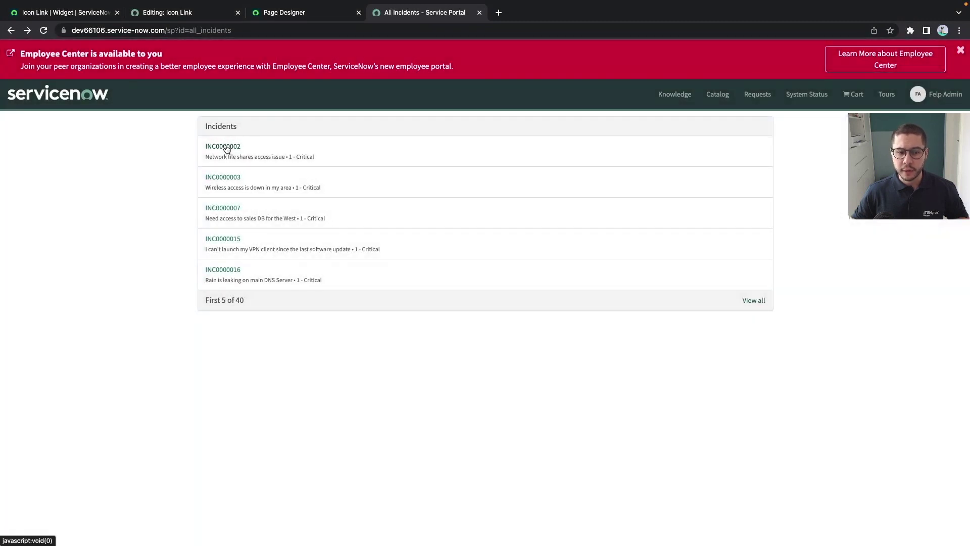
# - Open INC0000002, confirm id=form in the address, go back, and return to Page Designer
pyautogui.click(225, 147)
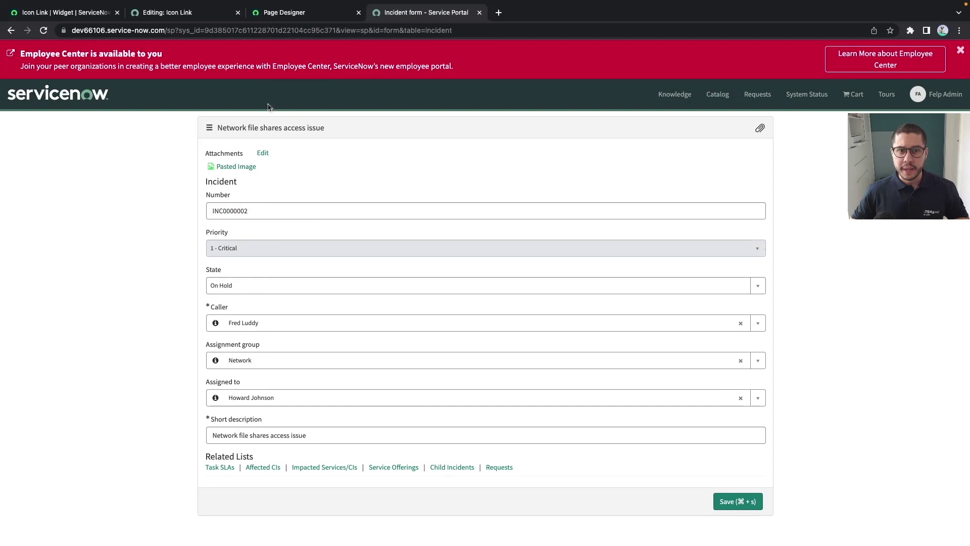
pyautogui.doubleClick(393, 31)
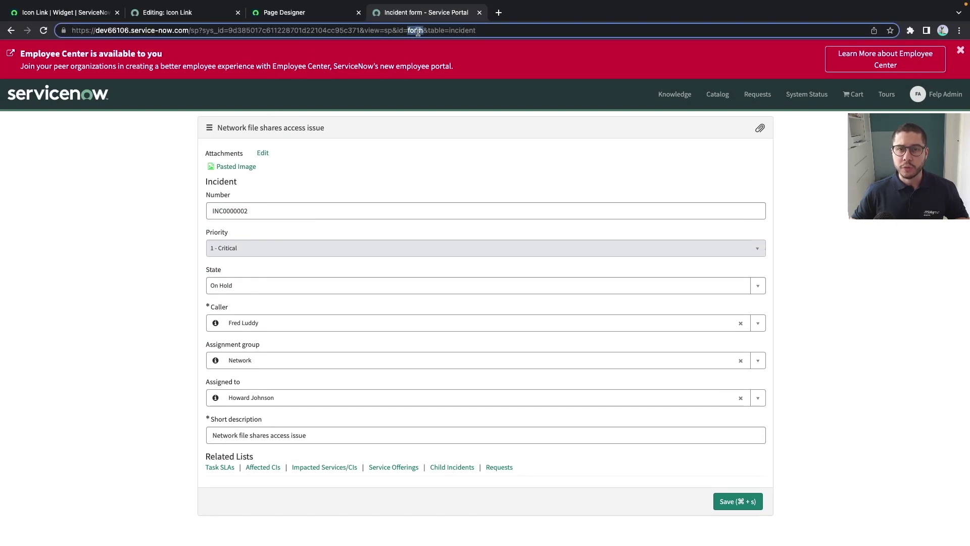
pyautogui.click(208, 197)
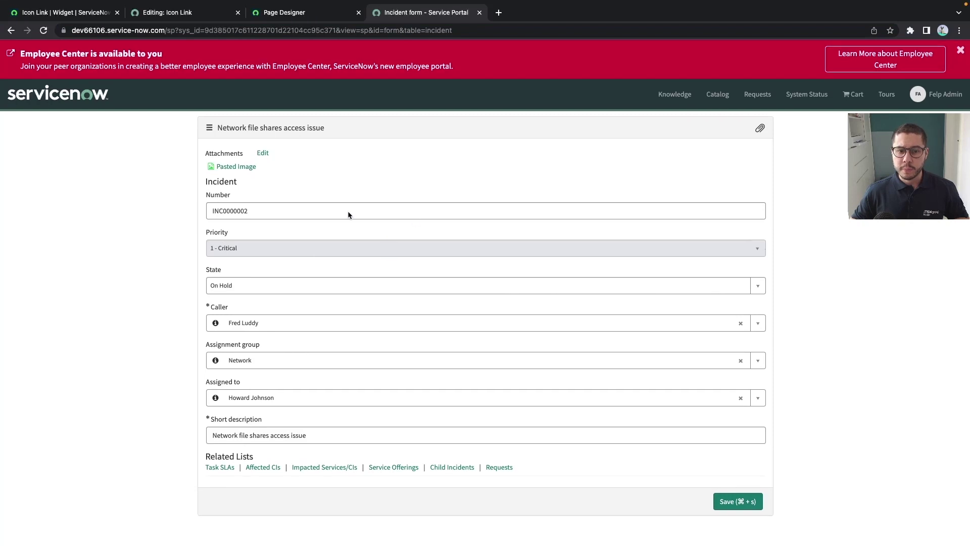
pyautogui.click(12, 30)
pyautogui.click(305, 15)
# - Drop the breadcrumbs widget above the Incidents list and reload the portal to see the trail
pyautogui.click(45, 106)
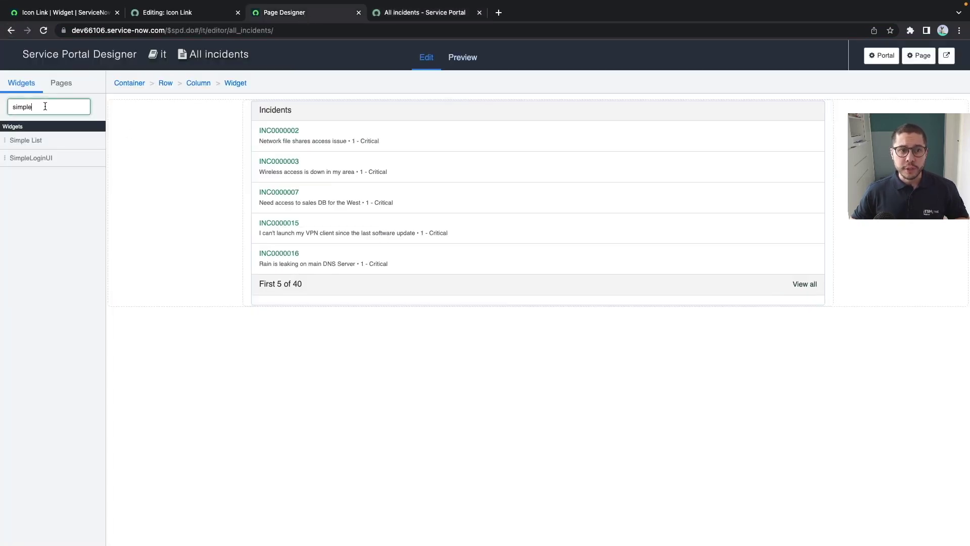
pyautogui.press('super+a')
pyautogui.write('bread')
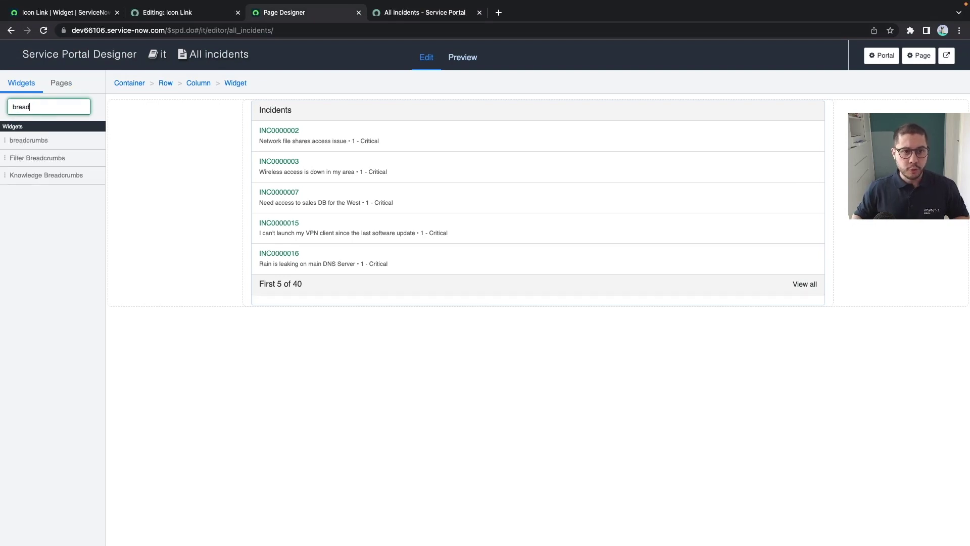
pyautogui.moveTo(43, 140); pyautogui.dragTo(294, 110)
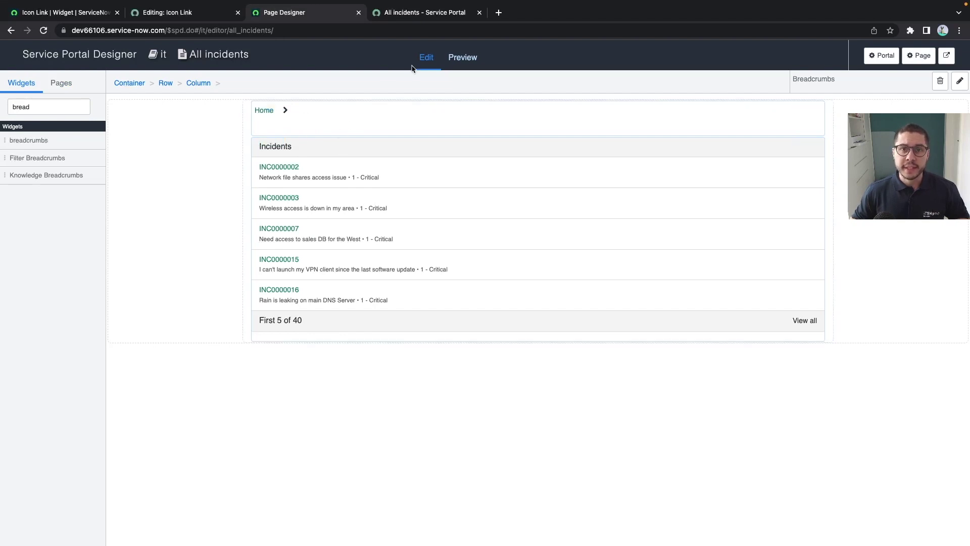
pyautogui.click(413, 13)
pyautogui.press('super+r')
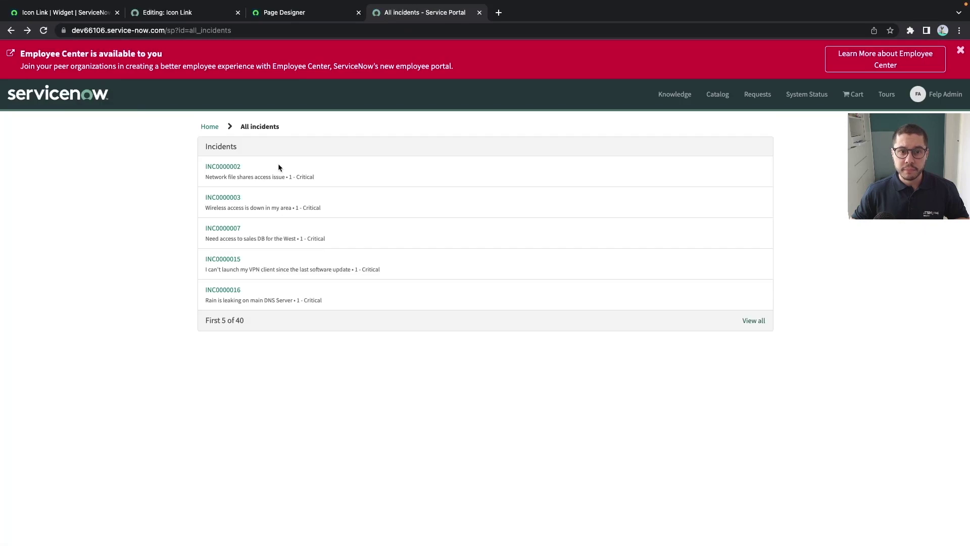
# - Add a new top container split 9|3 and move the breadcrumbs into its wide column
pyautogui.click(279, 12)
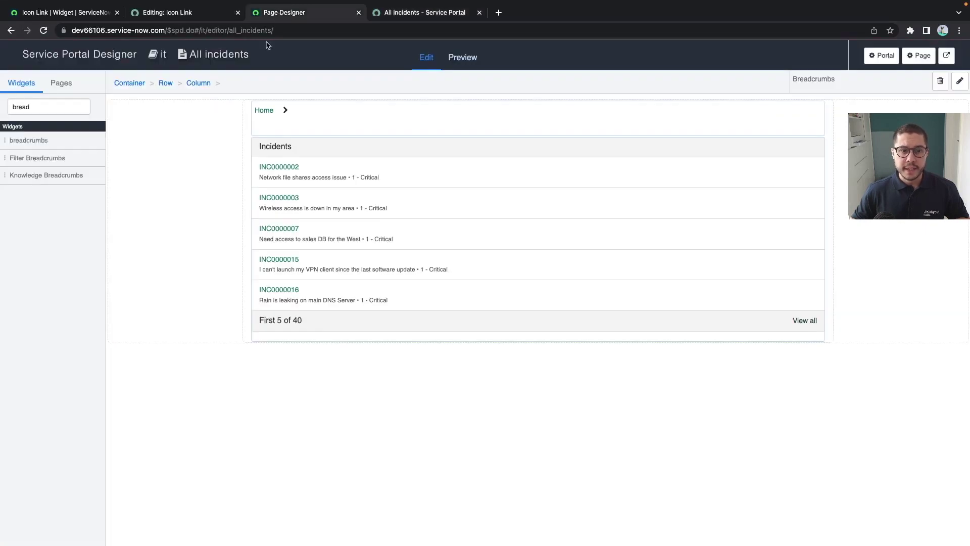
pyautogui.doubleClick(51, 106)
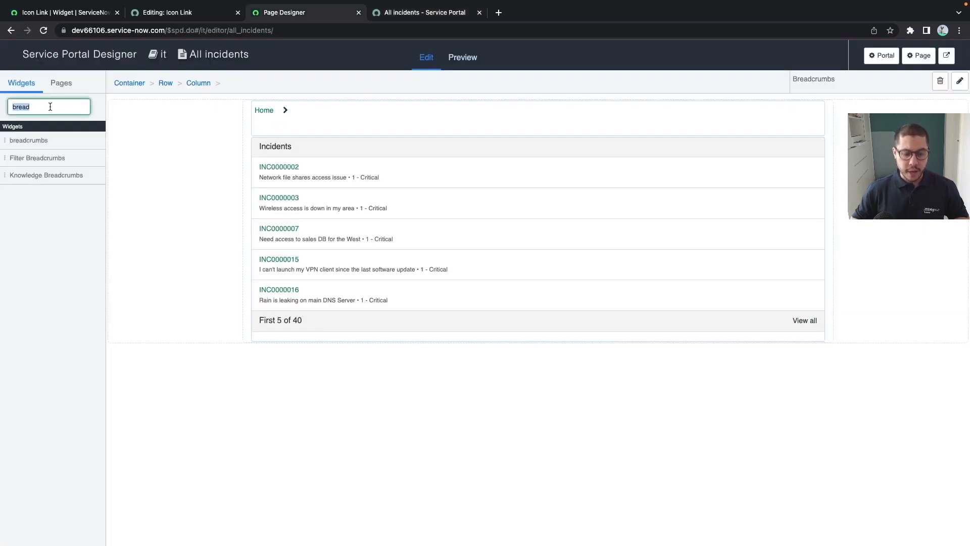
pyautogui.press('BackSpace')
pyautogui.moveTo(54, 141); pyautogui.dragTo(222, 107)
pyautogui.click(310, 202)
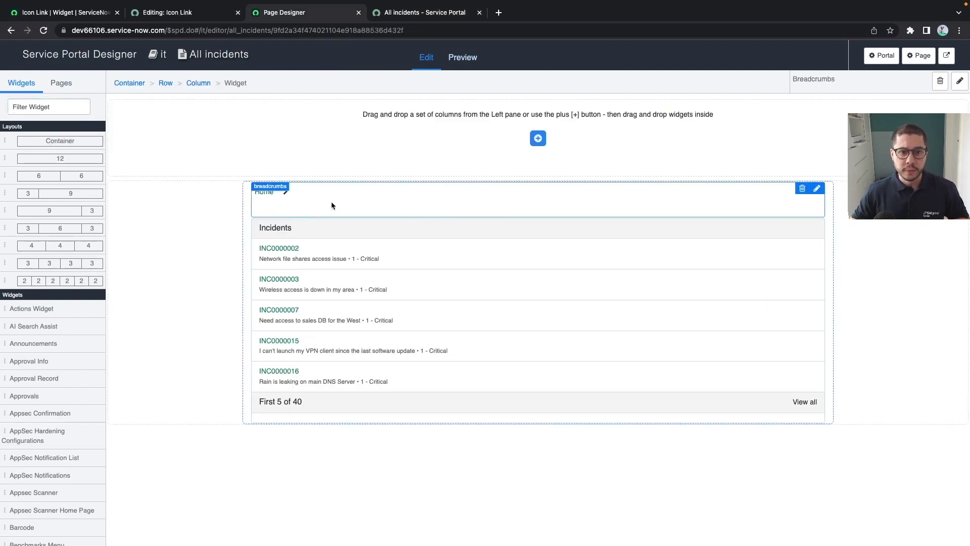
pyautogui.click(538, 139)
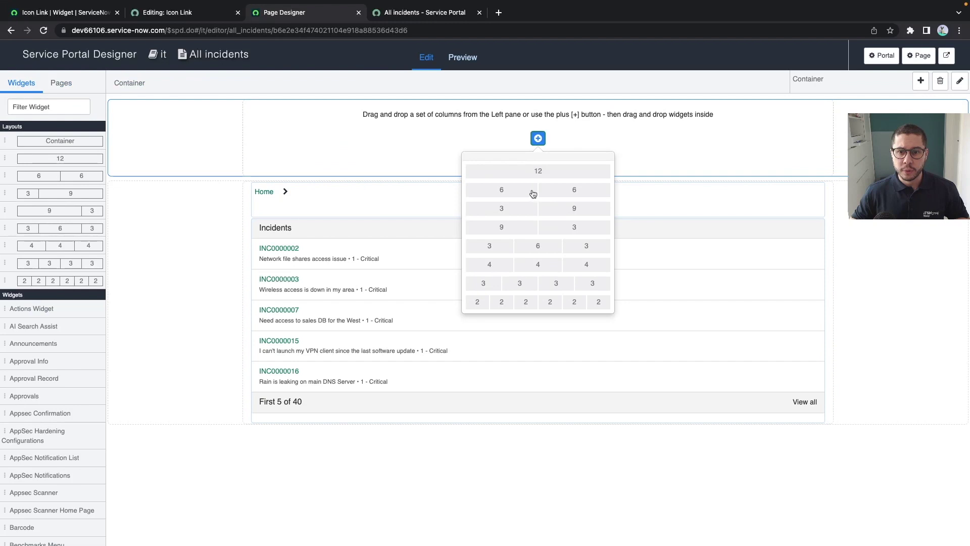
pyautogui.click(500, 228)
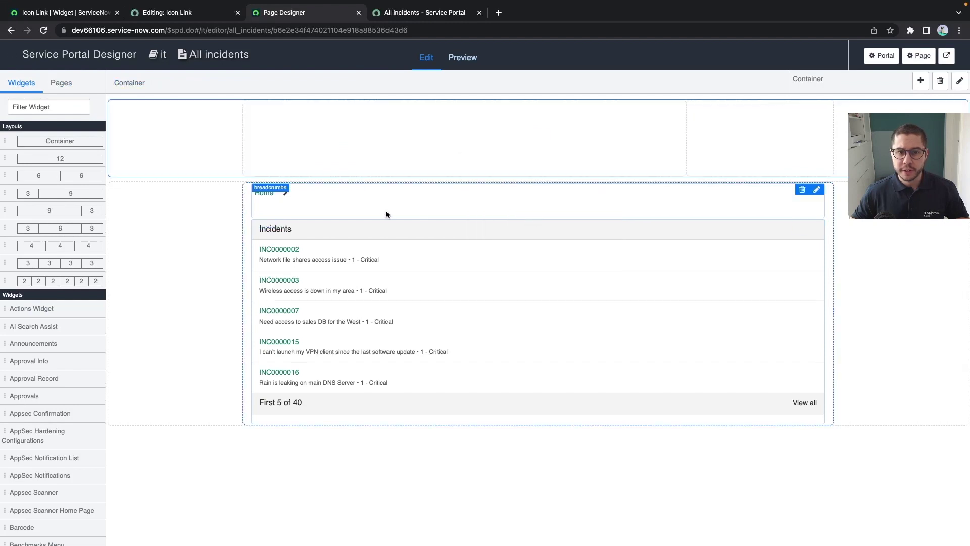
pyautogui.moveTo(387, 204); pyautogui.dragTo(375, 125)
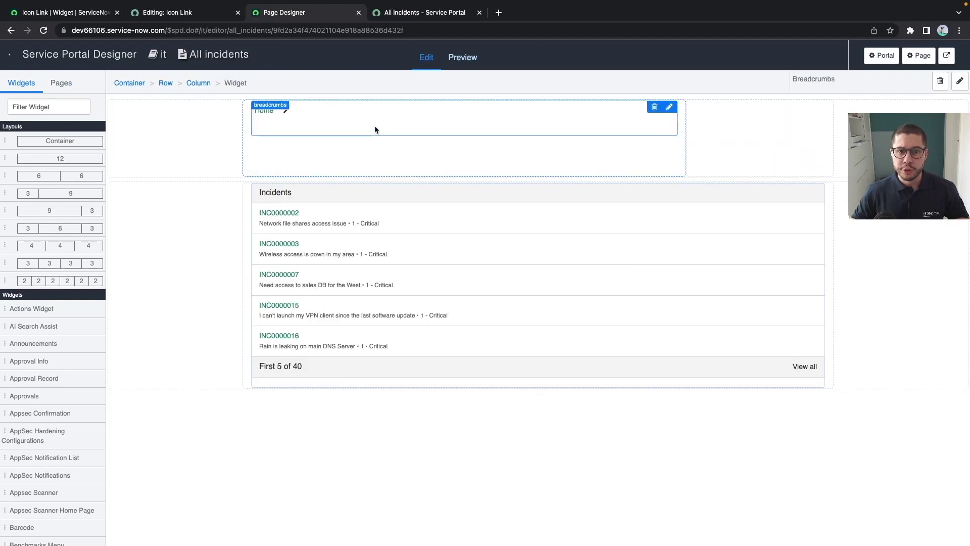
# - Place a Typeahead Search widget in the narrow column beside the breadcrumbs and reload the portal page
pyautogui.click(53, 108)
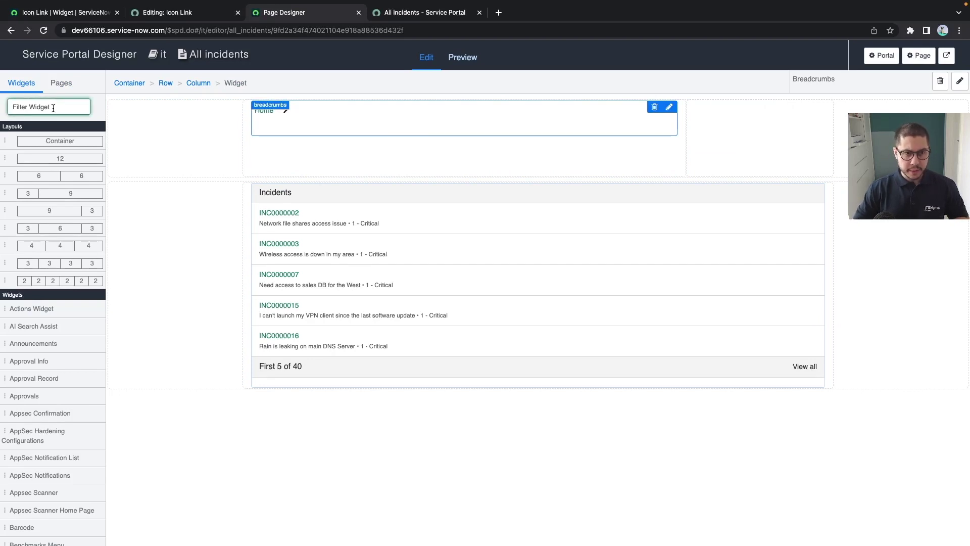
pyautogui.write('type')
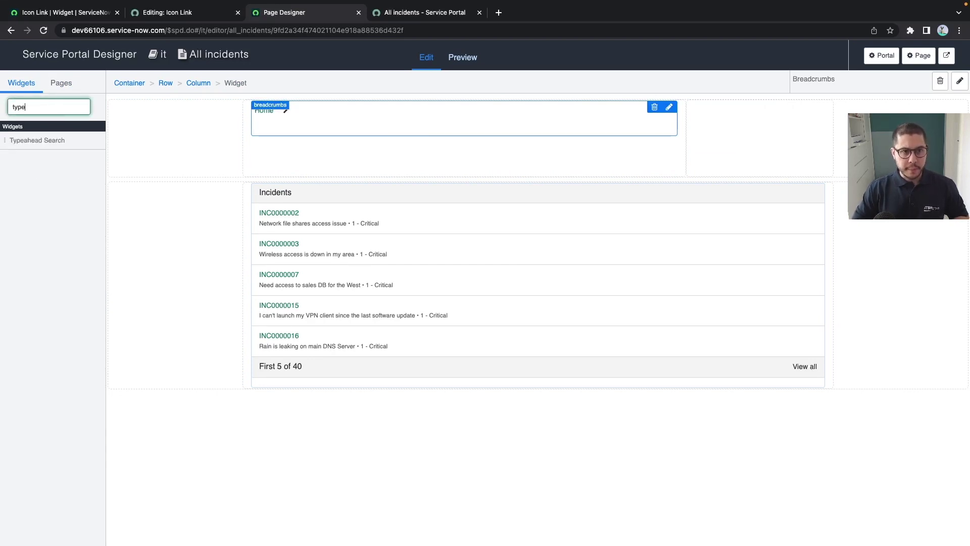
pyautogui.moveTo(37, 140); pyautogui.dragTo(740, 127)
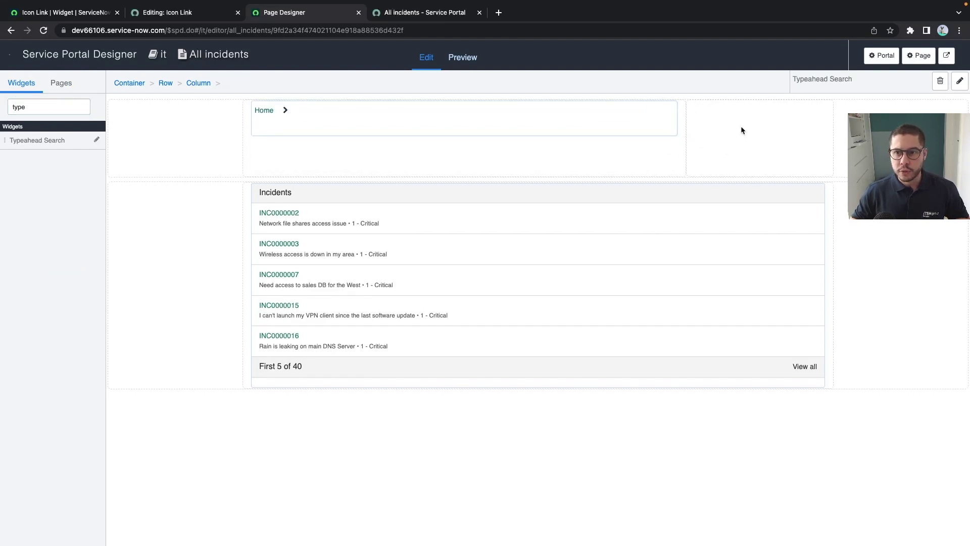
pyautogui.click(657, 114)
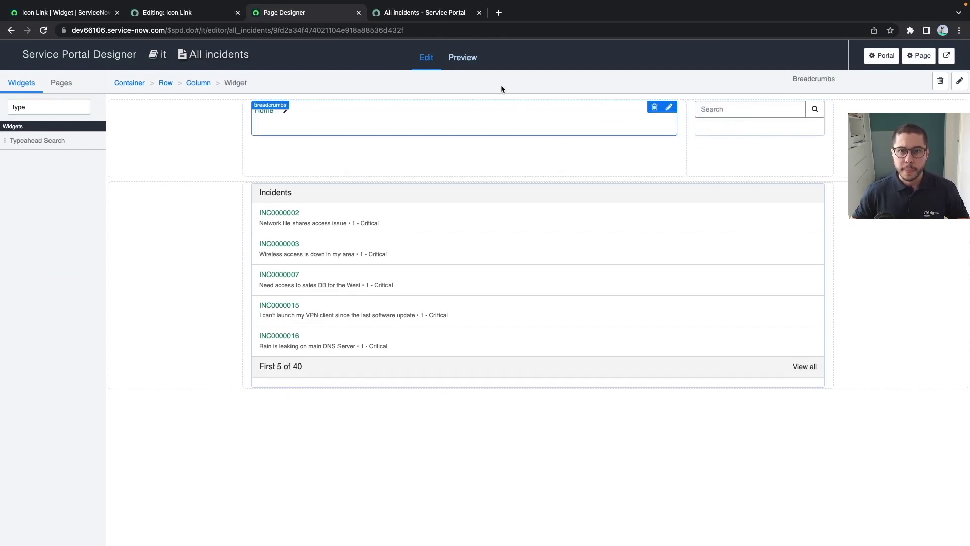
pyautogui.click(405, 11)
pyautogui.press('super+r')
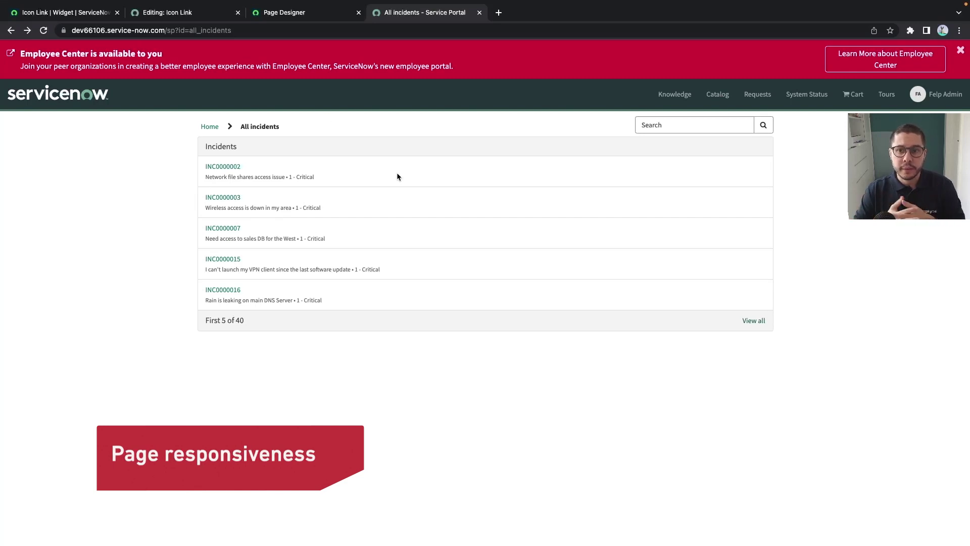
# - Go back to Page Designer to keep editing the All incidents page
pyautogui.click(329, 16)
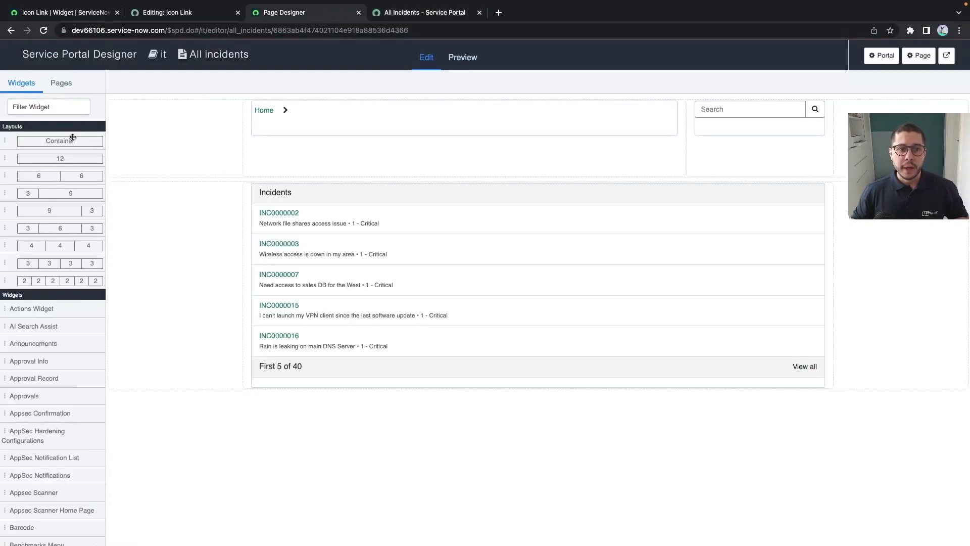
# - Add a top container with a 4|4|4 row and Icon Link widgets in columns one and three
pyautogui.moveTo(72, 141); pyautogui.dragTo(280, 116)
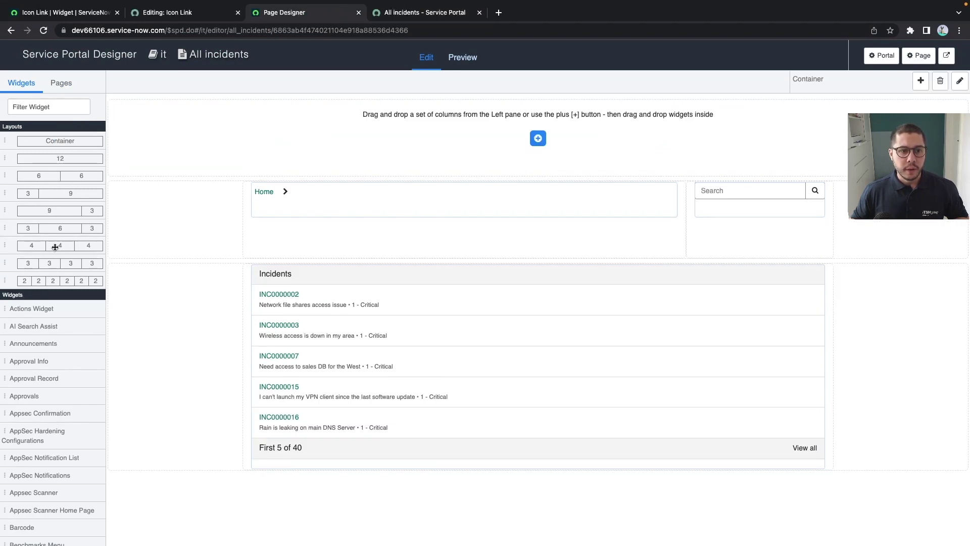
pyautogui.moveTo(54, 247); pyautogui.dragTo(459, 118)
pyautogui.click(51, 106)
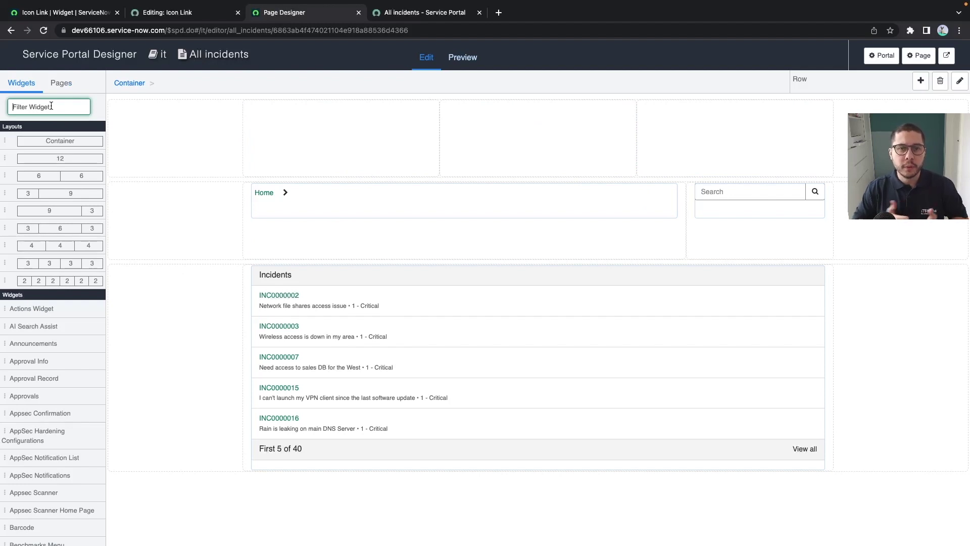
pyautogui.write('icon')
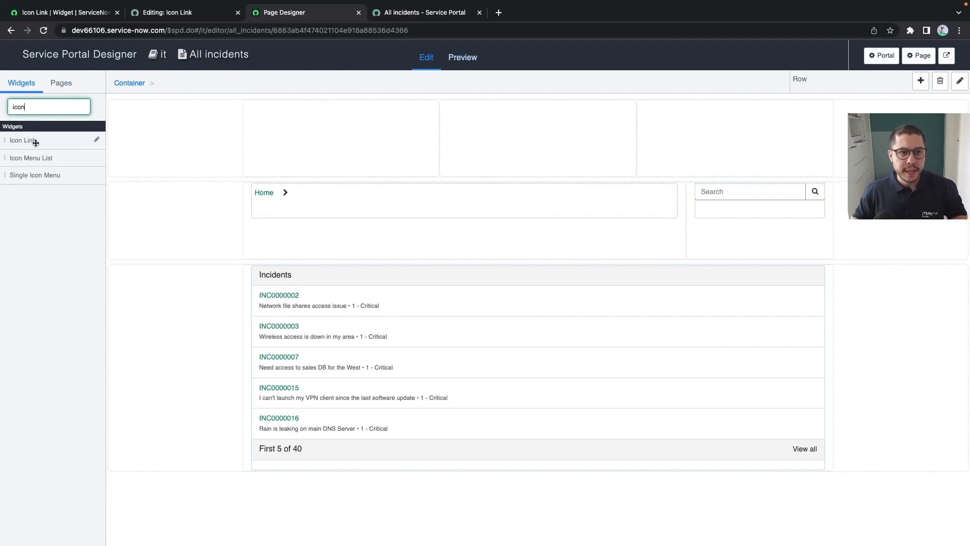
pyautogui.moveTo(31, 141); pyautogui.dragTo(371, 129)
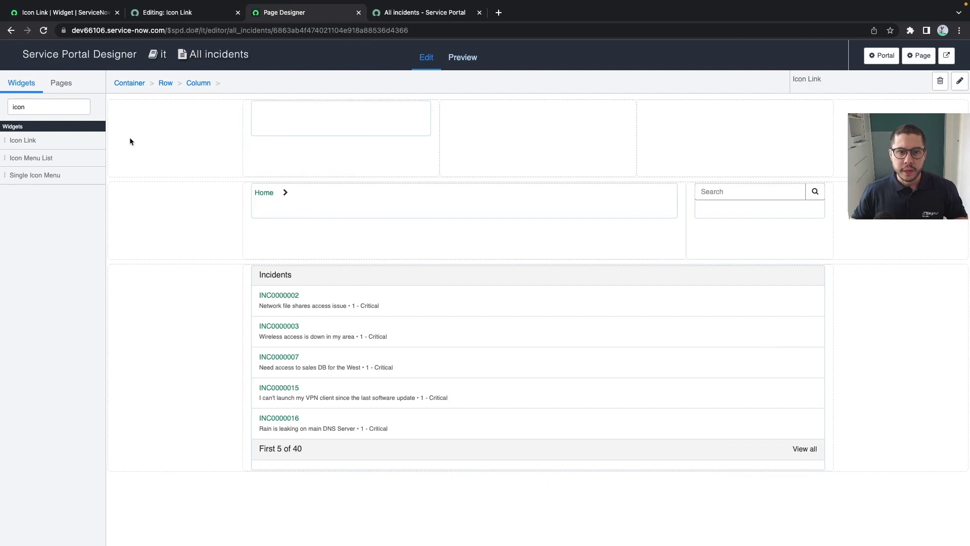
pyautogui.moveTo(39, 143); pyautogui.dragTo(697, 132)
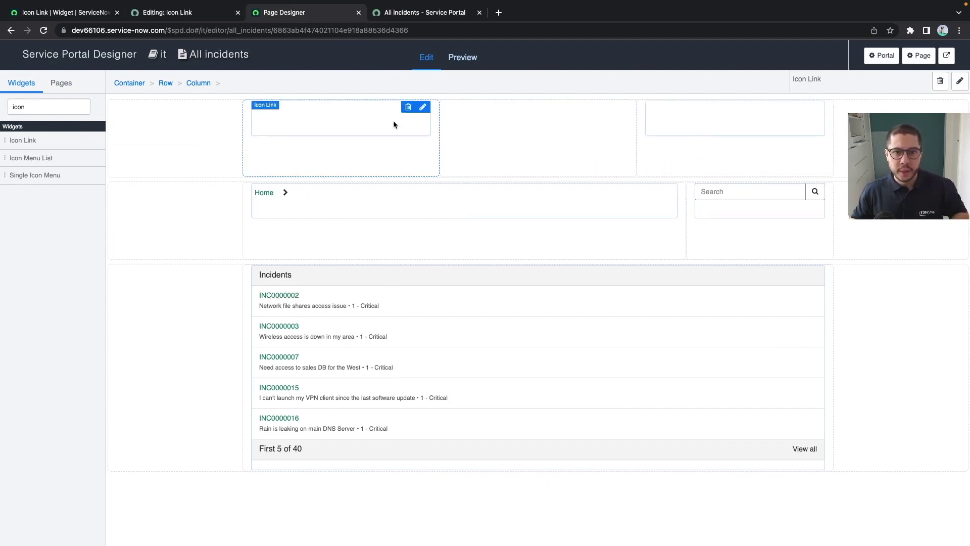
# - Set the first Icon Link to link type Page, pointing to the index page
pyautogui.click(424, 106)
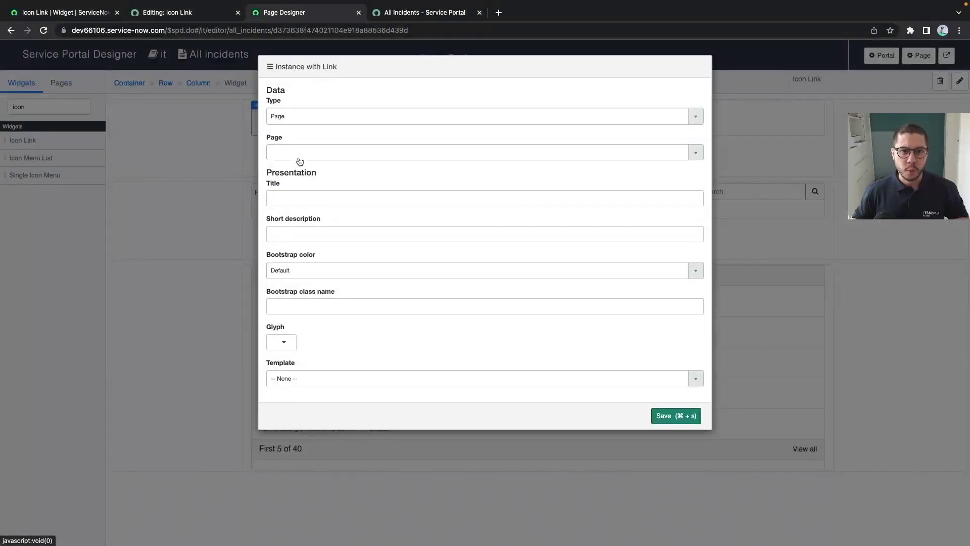
pyautogui.click(301, 119)
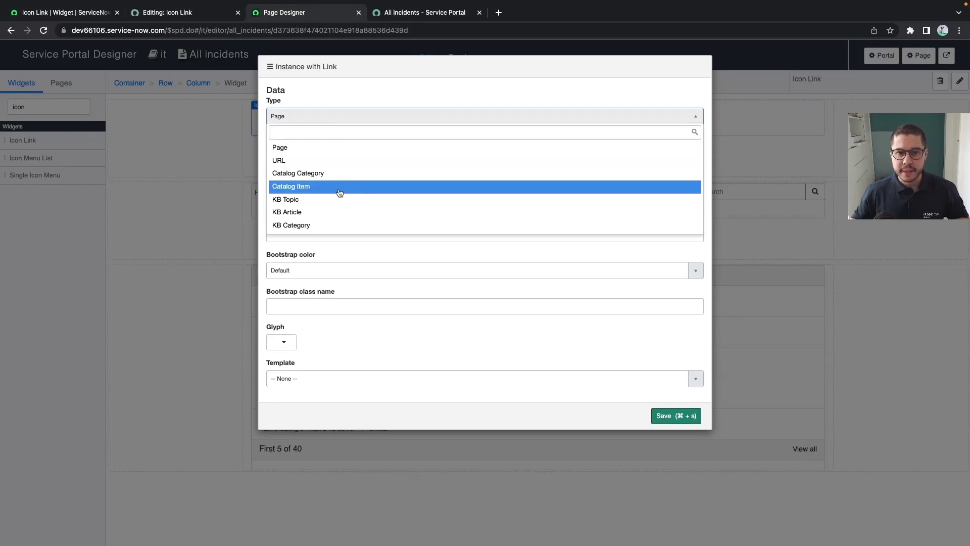
pyautogui.click(346, 99)
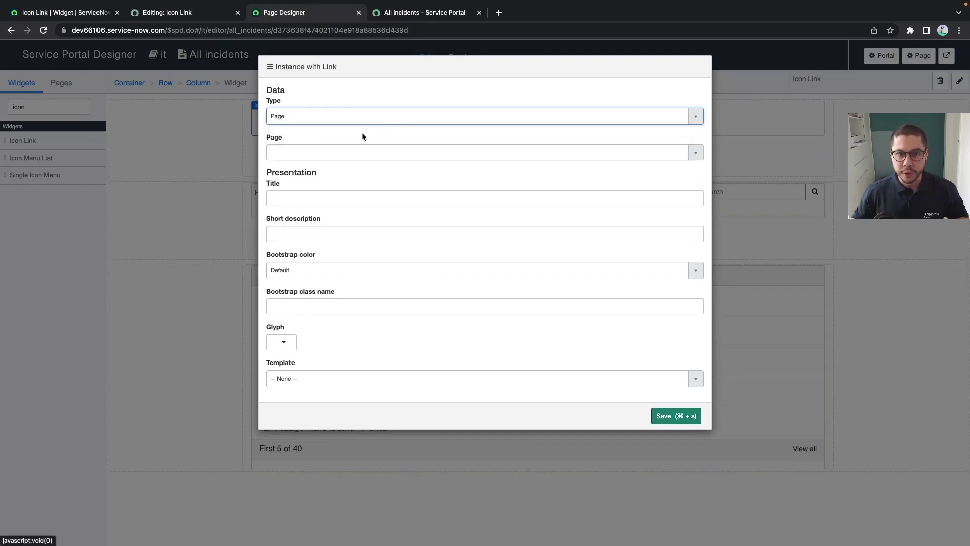
pyautogui.click(334, 150)
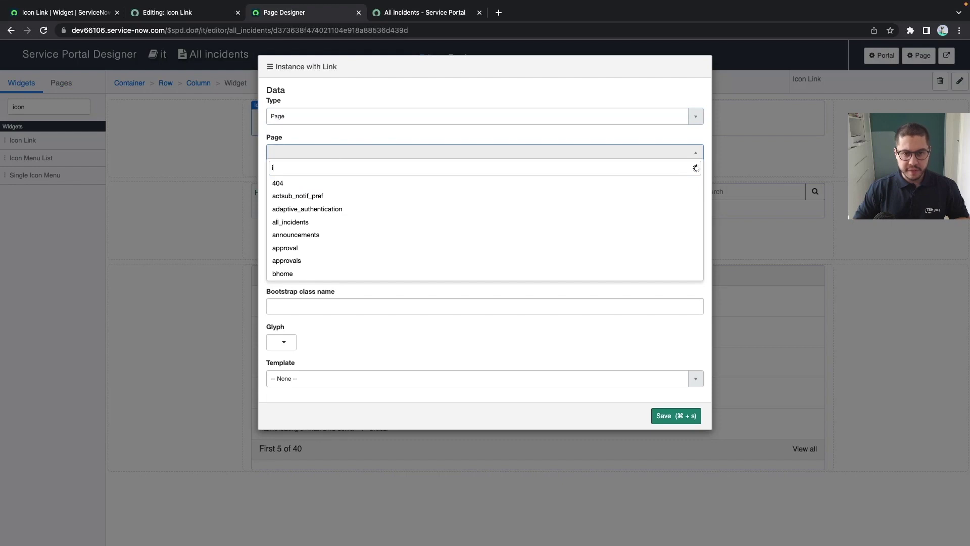
pyautogui.write('index')
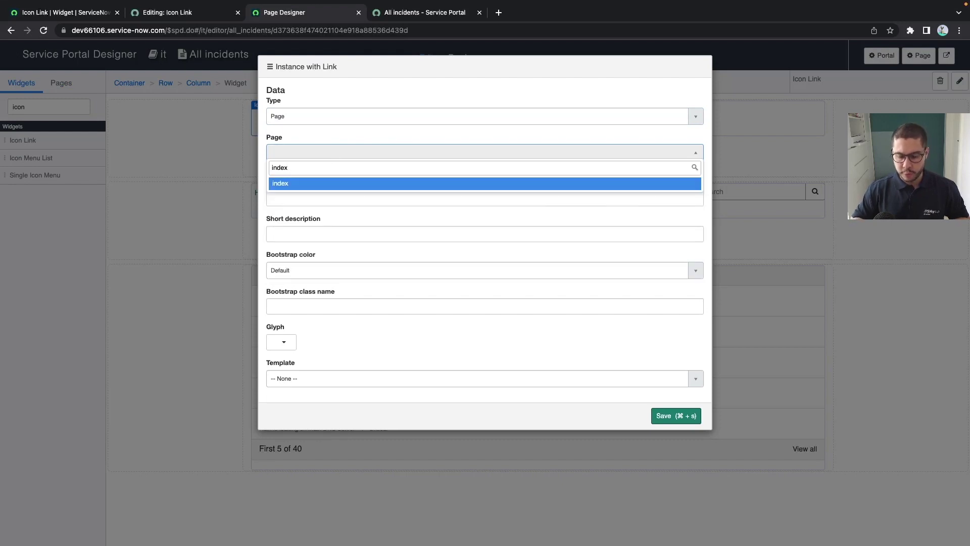
pyautogui.press('Return')
# - Give the Icon Link the title 'Go to landing page', leave the glyph unset, and save
pyautogui.click(339, 199)
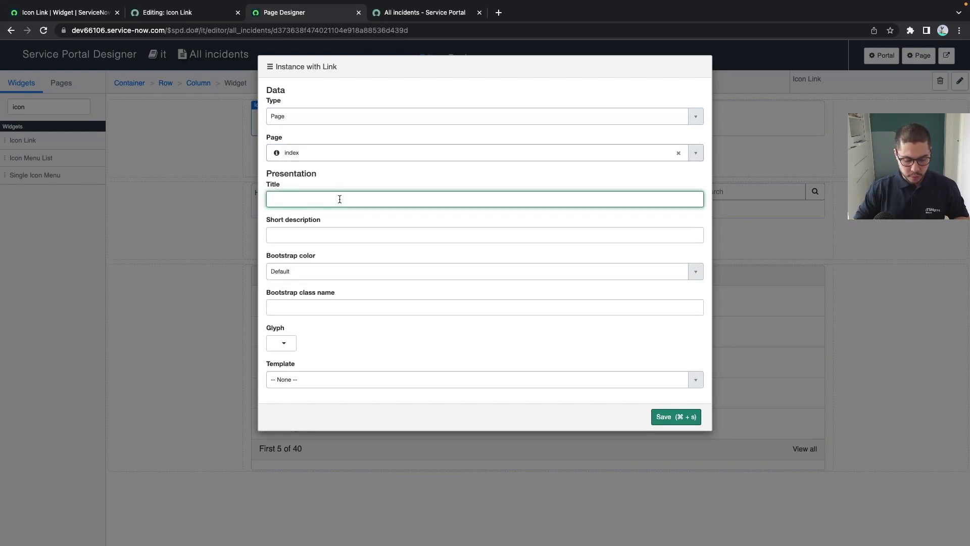
pyautogui.write('Go to')
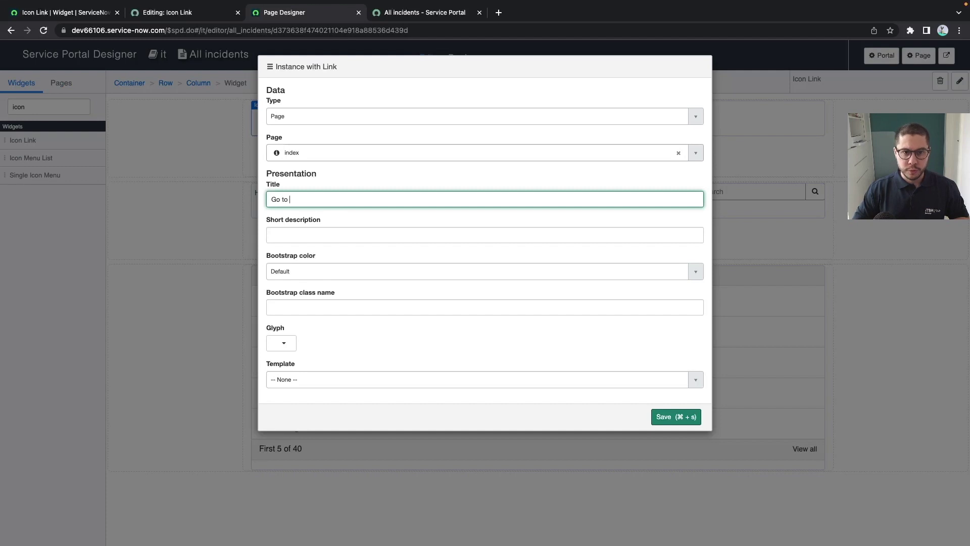
pyautogui.write(' landing page')
pyautogui.click(343, 231)
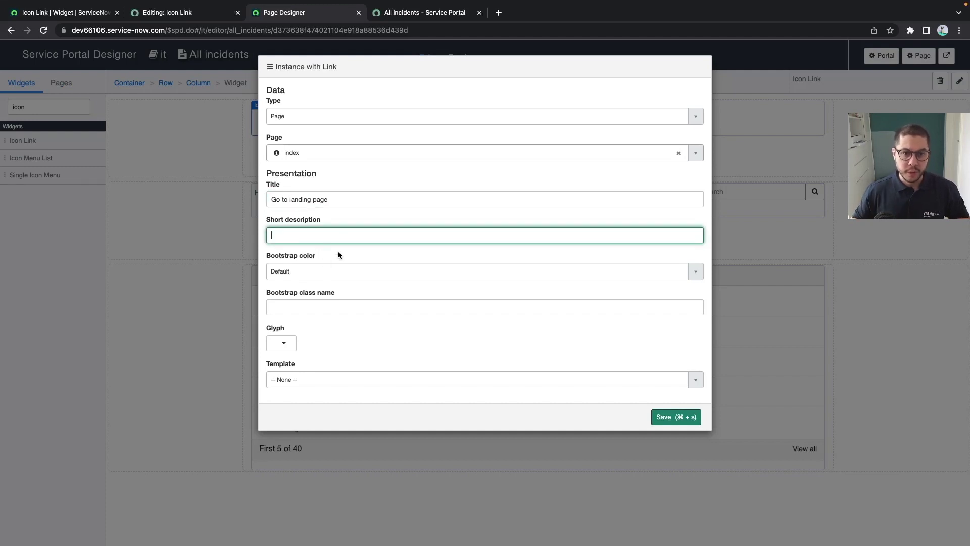
pyautogui.click(281, 343)
pyautogui.click(528, 377)
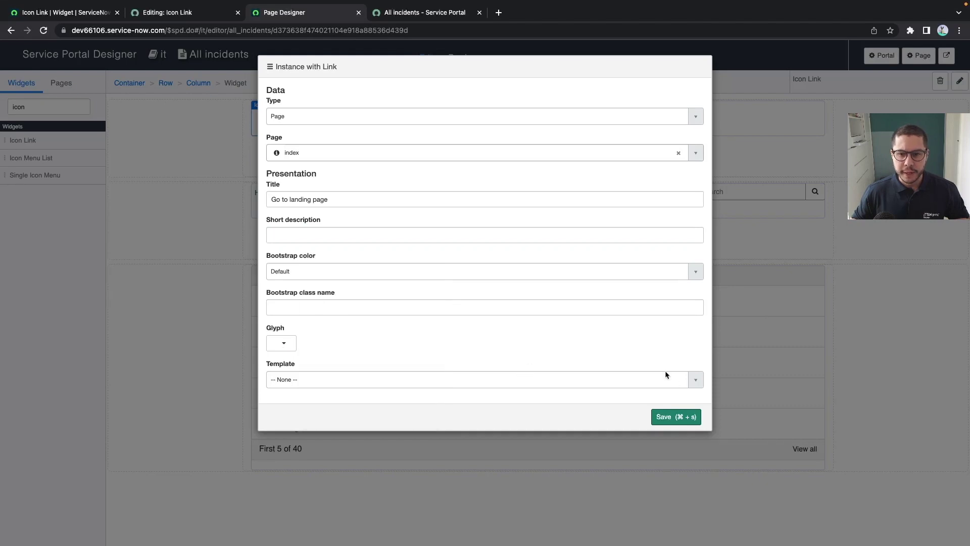
pyautogui.click(676, 416)
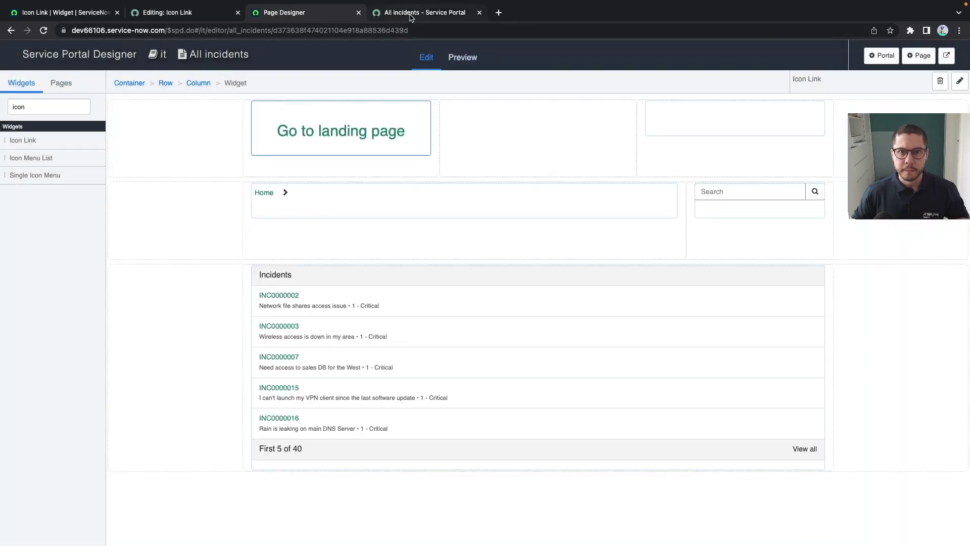
pyautogui.click(425, 12)
# - Reload the All incidents page, test the 'Go to landing page' link, then go back
pyautogui.press('super+r')
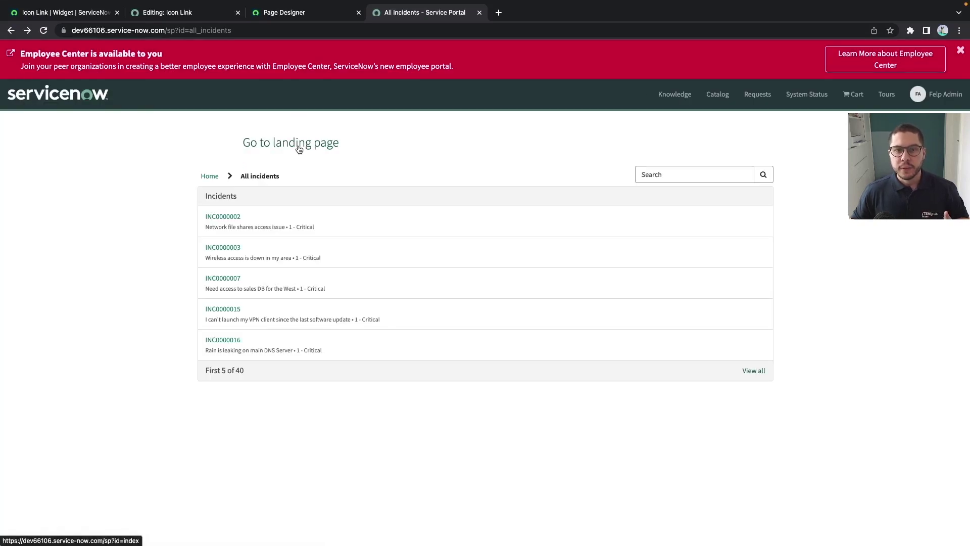
pyautogui.click(299, 148)
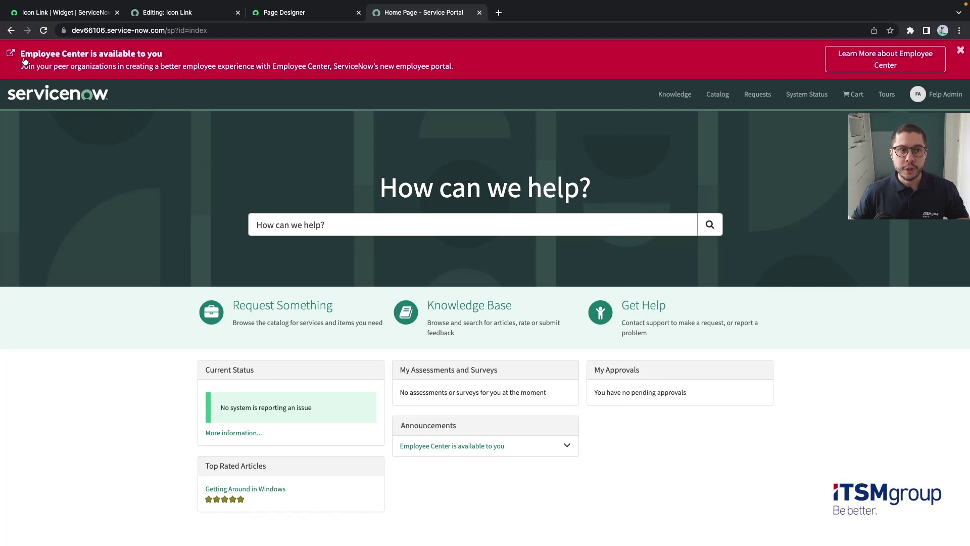
pyautogui.click(11, 30)
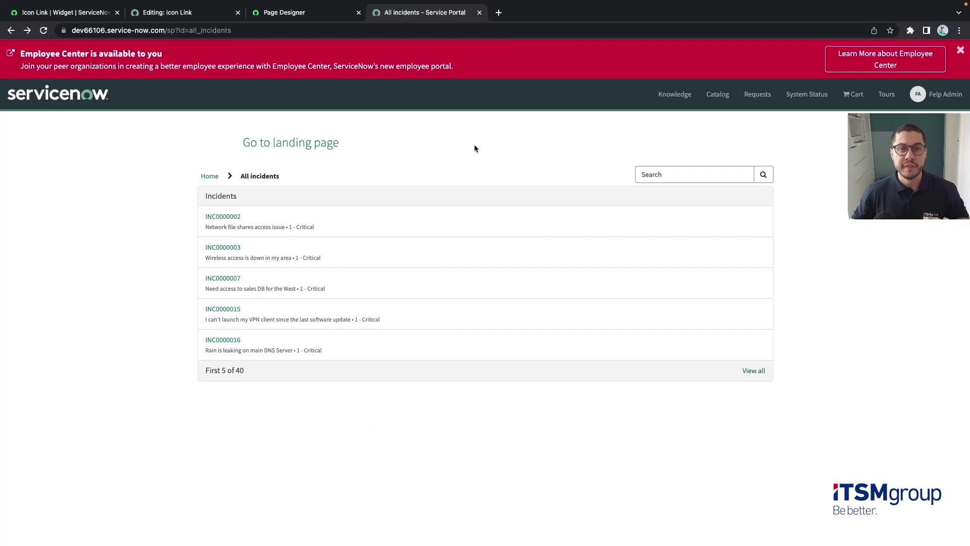
# - Open the second Icon Link's instance options in Page Designer
pyautogui.click(304, 13)
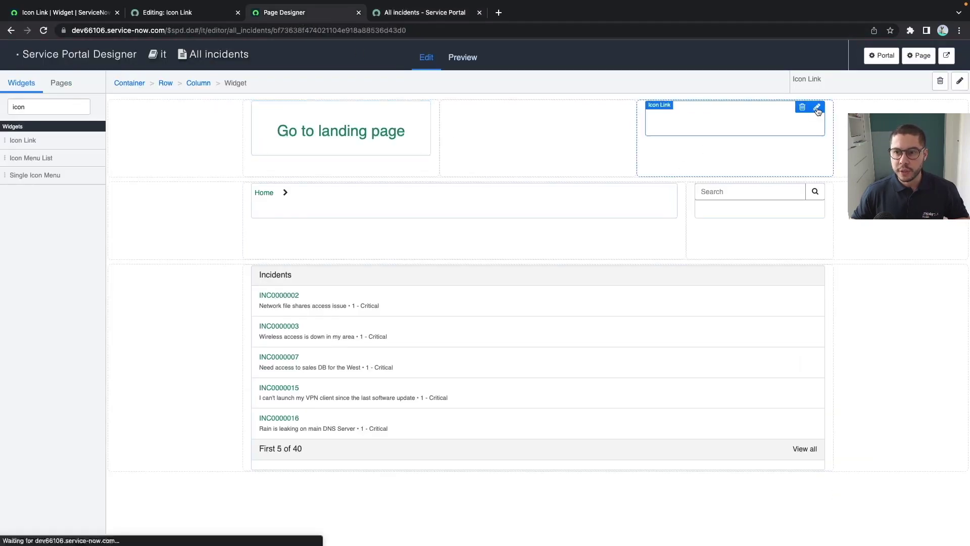
pyautogui.click(817, 107)
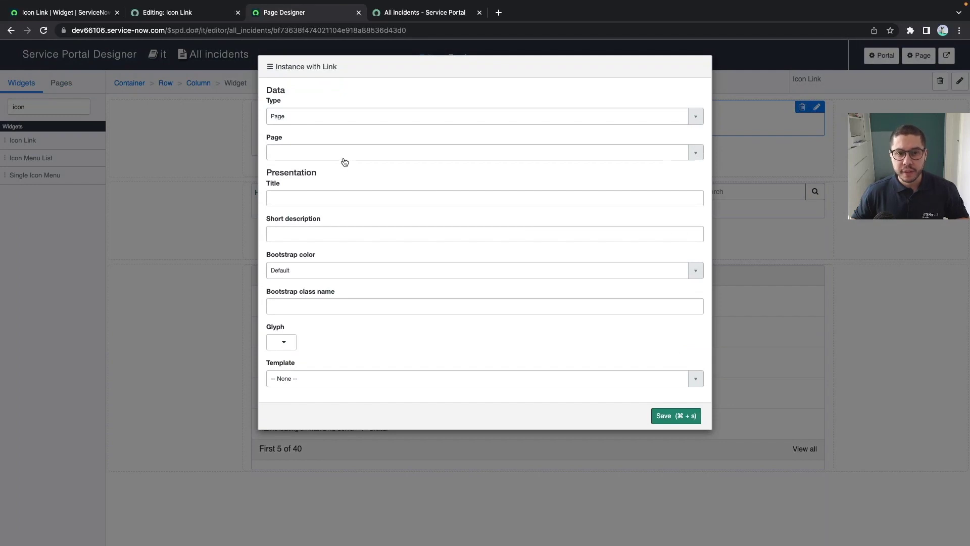